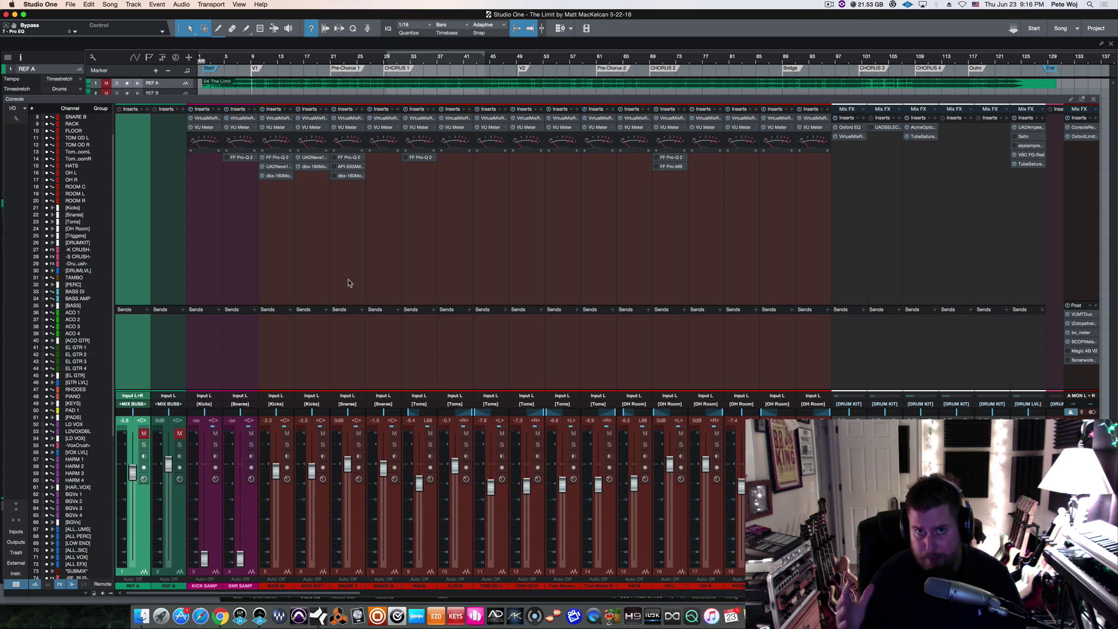
- Switch to Chrome to consult the Wikipedia article on the Pareto principle, and return to the song in Studio One
{"action": "key", "text": "super+Tab"}
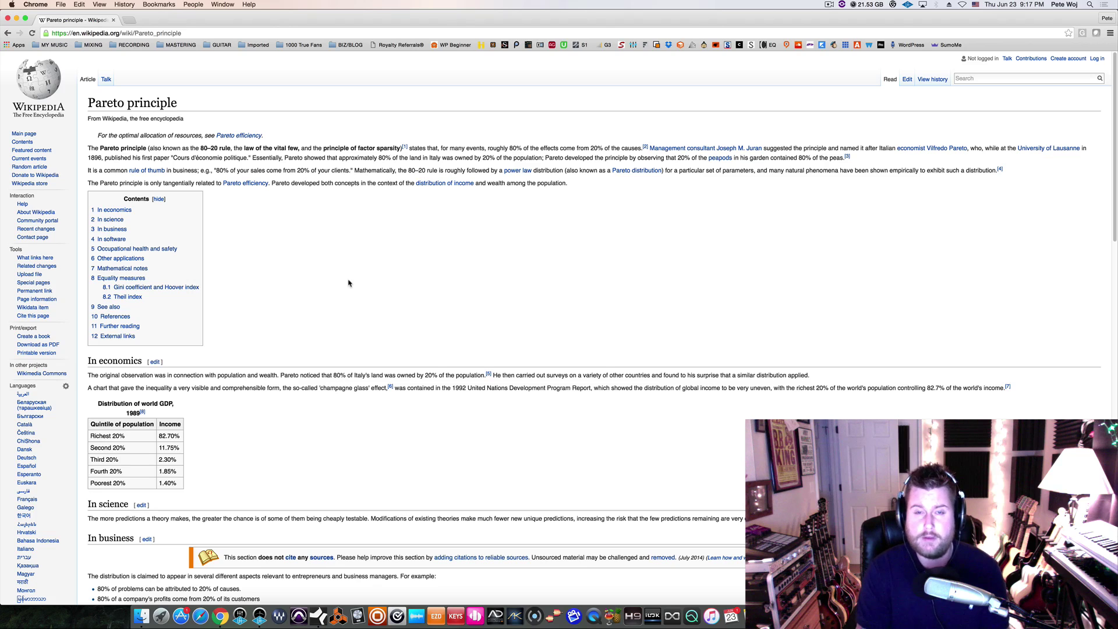
{"action": "key", "text": "super+Tab"}
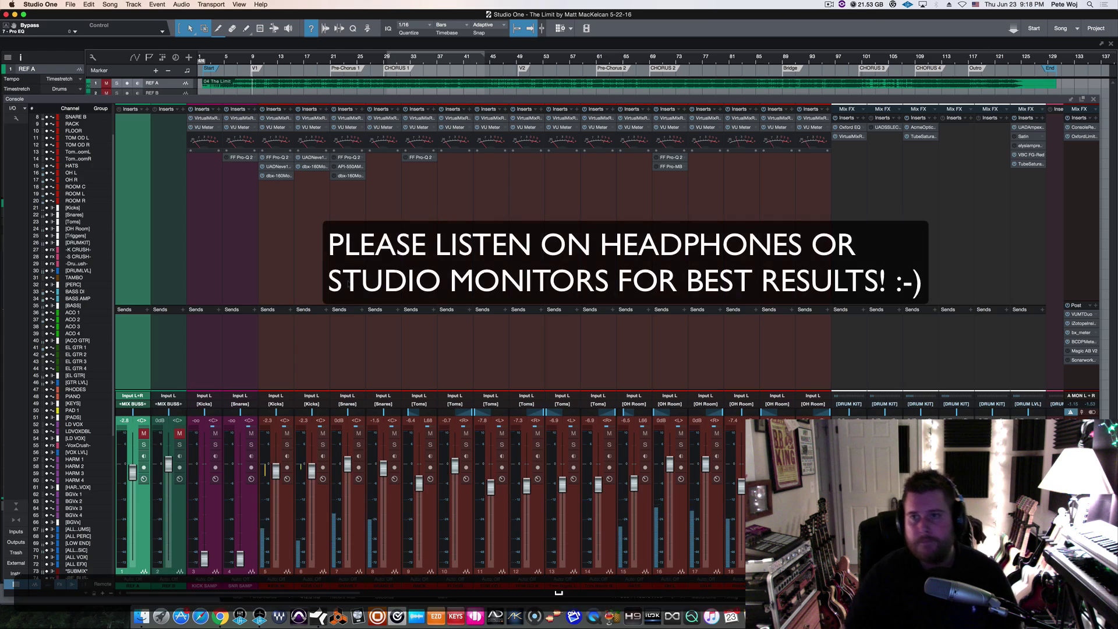
- Play the song and compare the mix against the REF A track by repeatedly soloing and unsoloing that track
{"action": "key", "text": "space"}
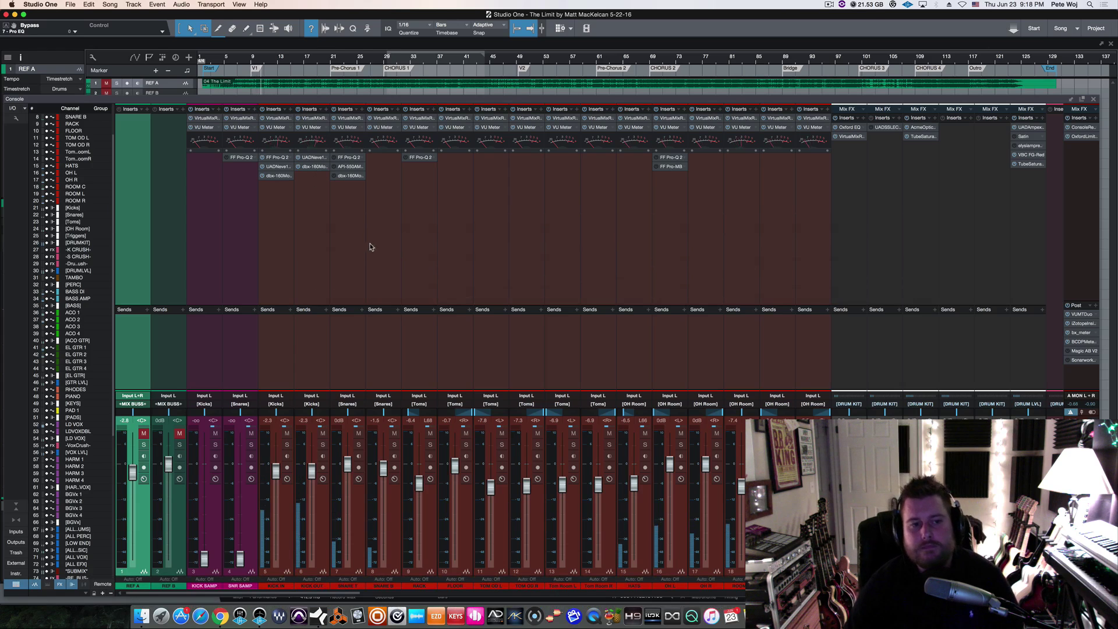
{"action": "left_click", "coordinate": [144, 446]}
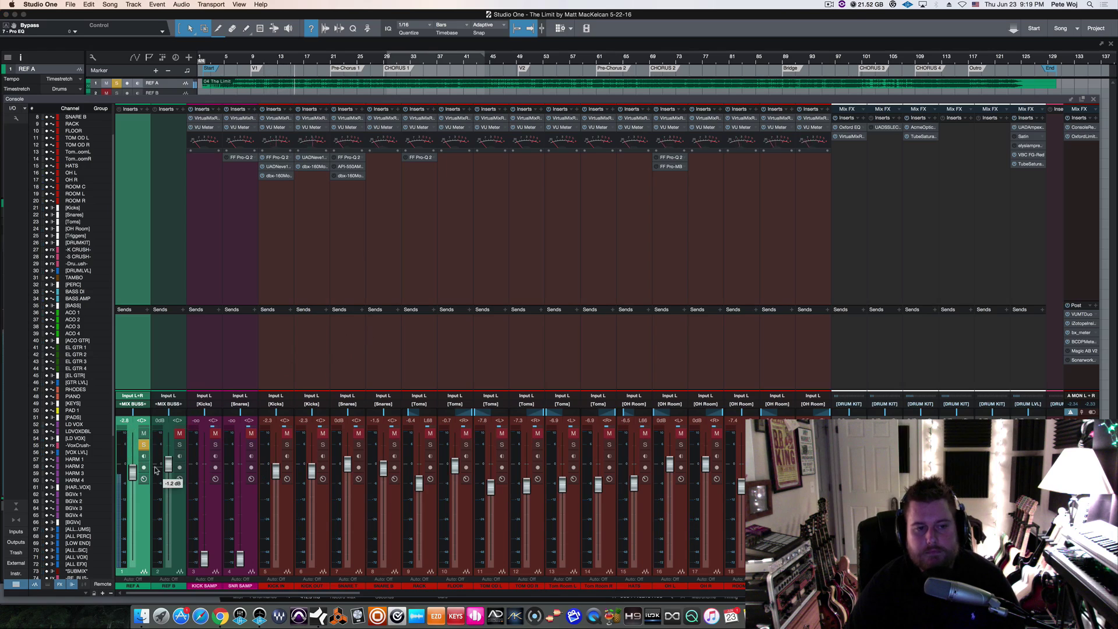
{"action": "left_click", "coordinate": [144, 445]}
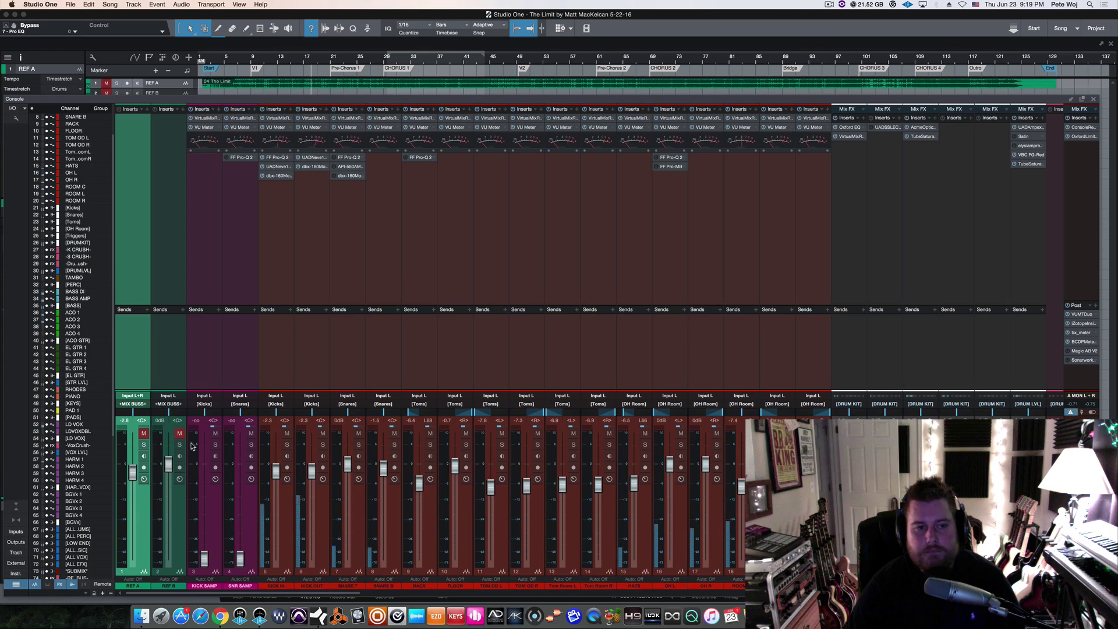
{"action": "left_click", "coordinate": [144, 445]}
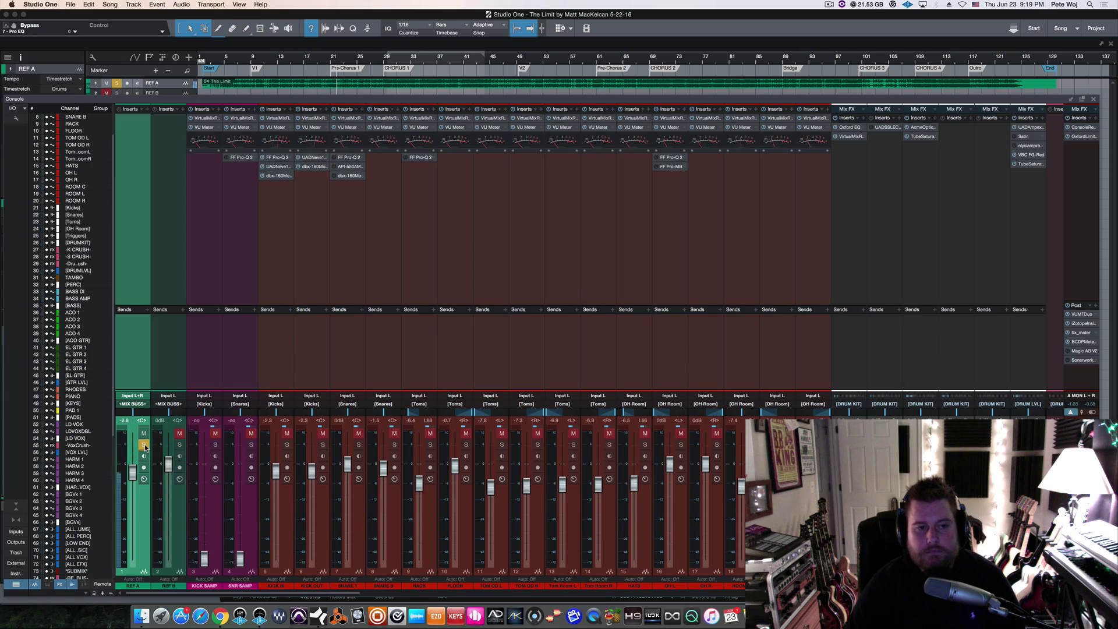
{"action": "left_click", "coordinate": [144, 446]}
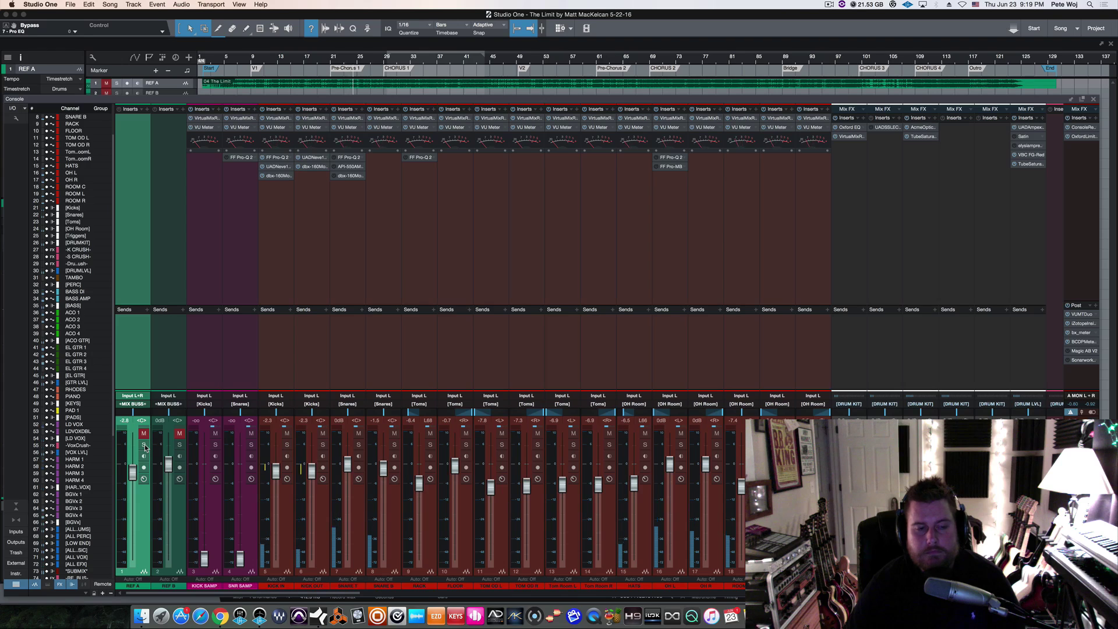
{"action": "left_click", "coordinate": [144, 445]}
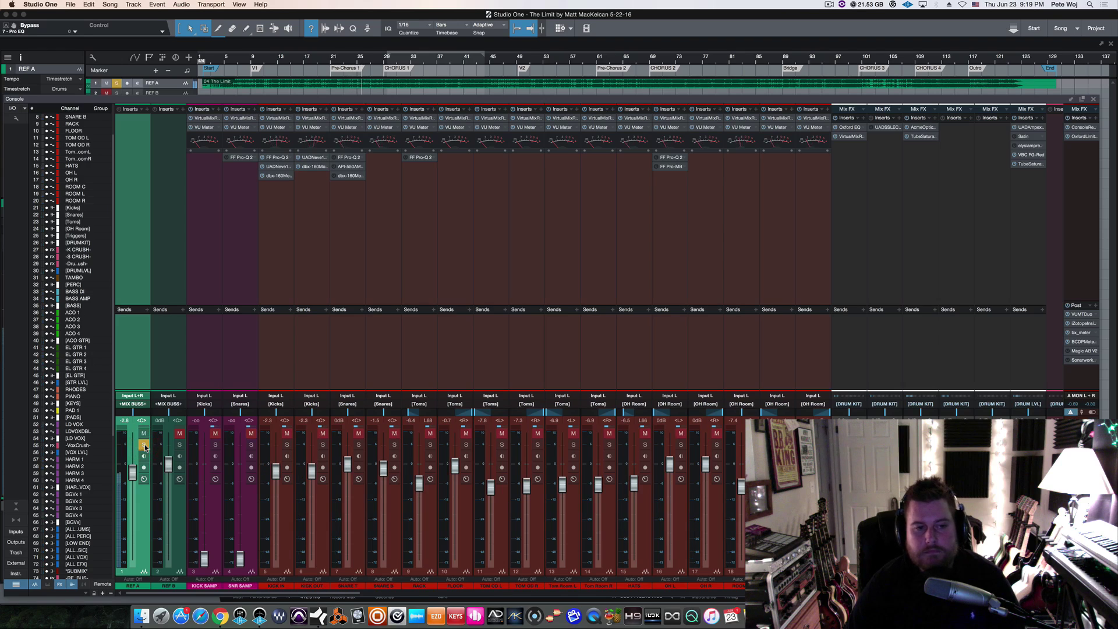
{"action": "left_click", "coordinate": [144, 445]}
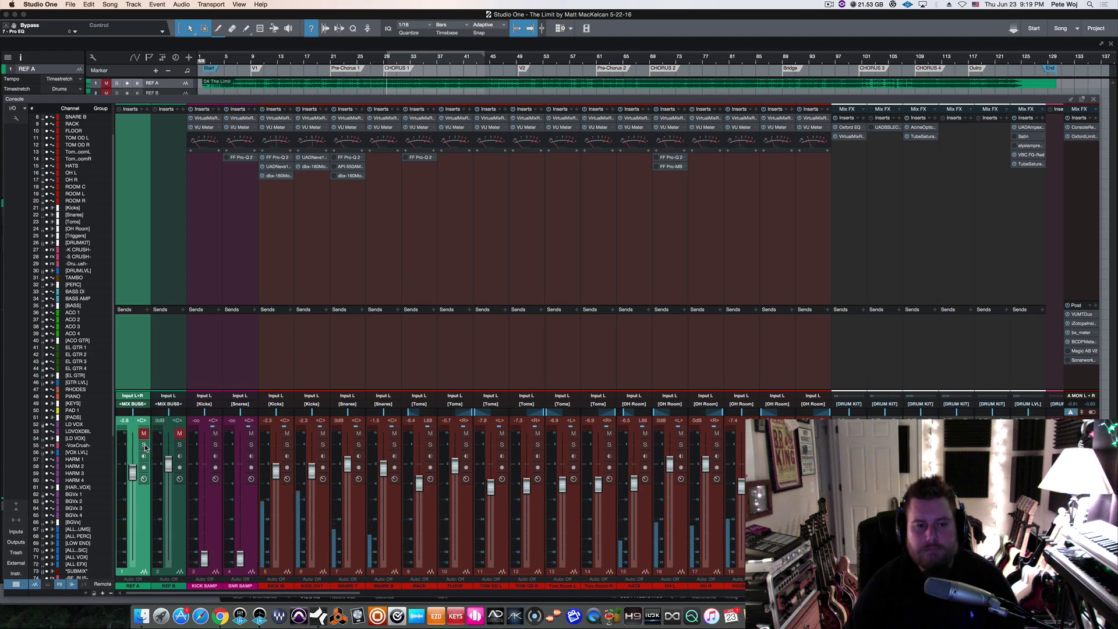
{"action": "left_click", "coordinate": [144, 446]}
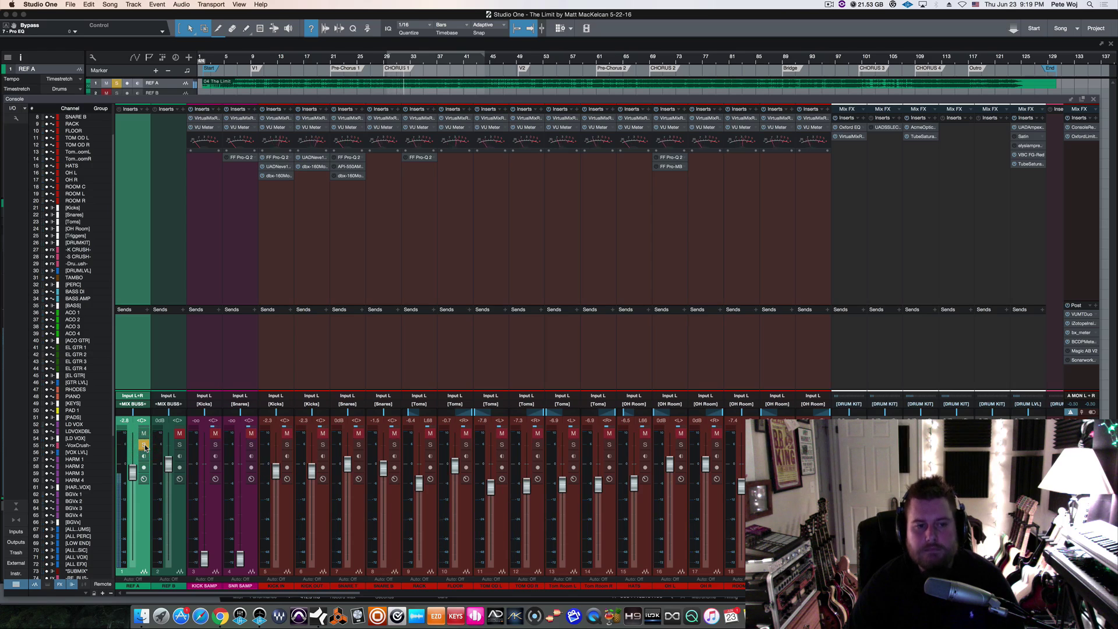
{"action": "left_click", "coordinate": [143, 445]}
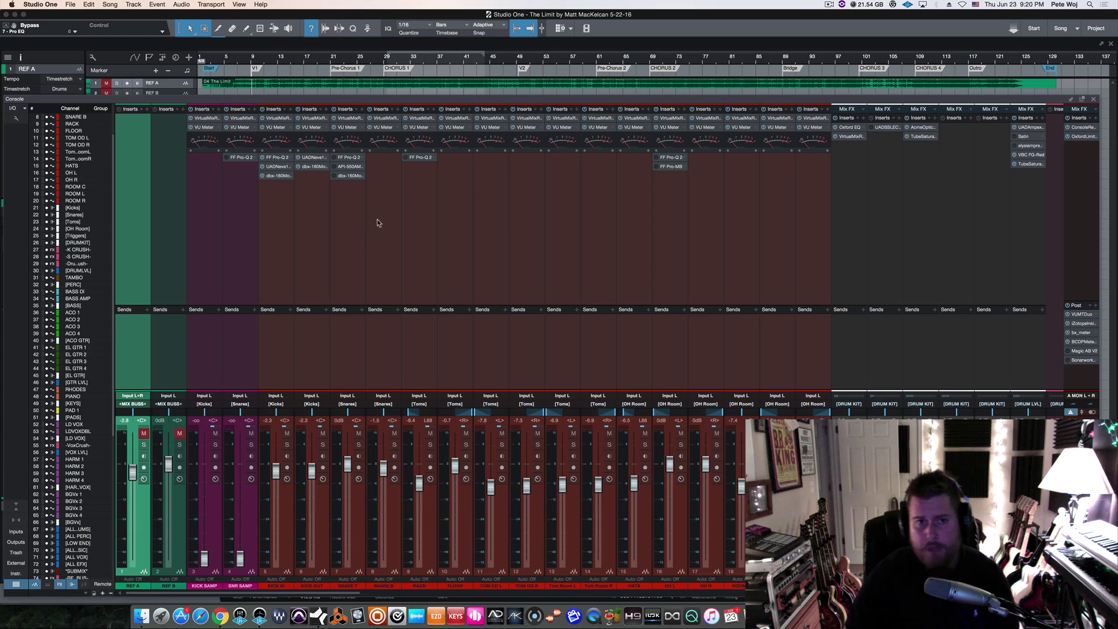
- Review the UAD Trident A-Range and bx_digital V3 inserts on the SUBMIX channel, and bypass both plug-ins
{"action": "scroll", "coordinate": [512, 228], "scroll_direction": "right", "scroll_amount": 10}
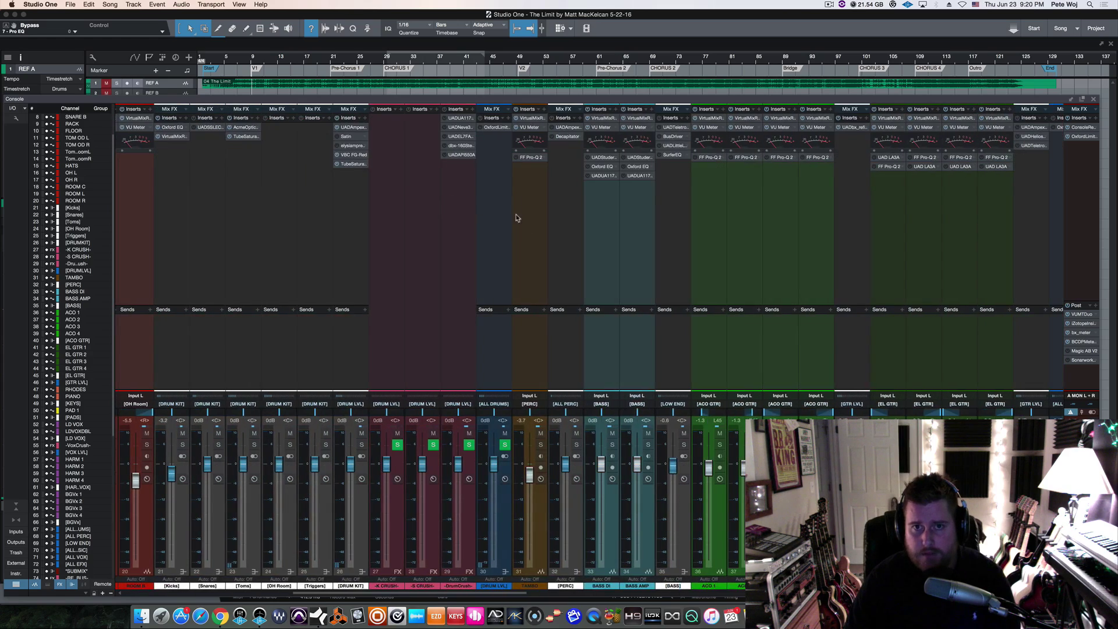
{"action": "scroll", "coordinate": [541, 234], "scroll_direction": "right", "scroll_amount": 12}
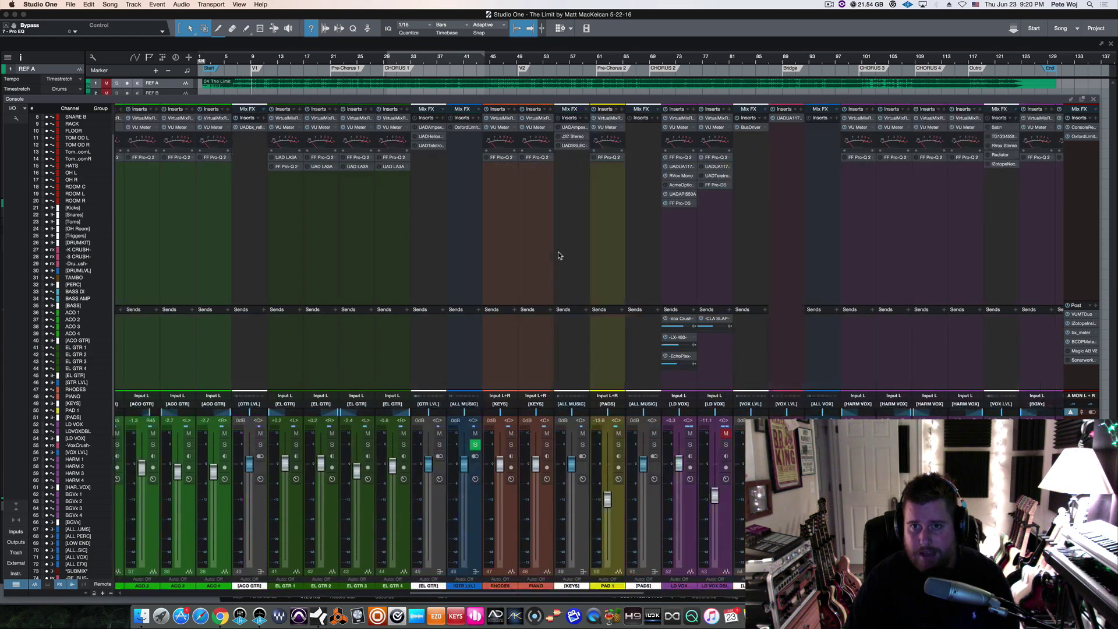
{"action": "scroll", "coordinate": [559, 255], "scroll_direction": "right", "scroll_amount": 11}
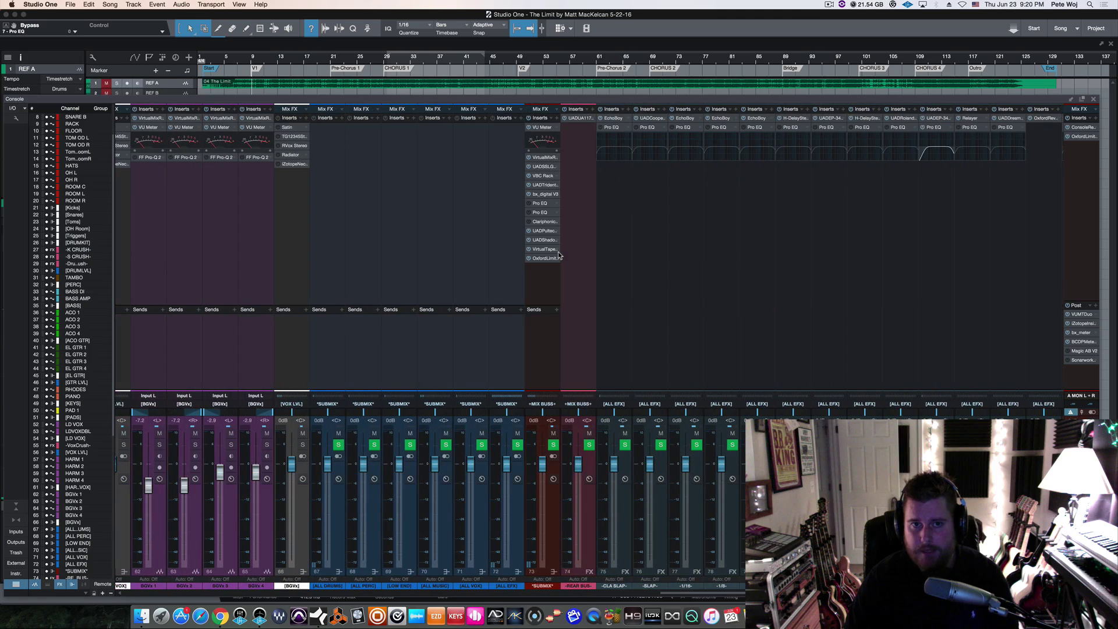
{"action": "scroll", "coordinate": [369, 220], "scroll_direction": "left", "scroll_amount": 4}
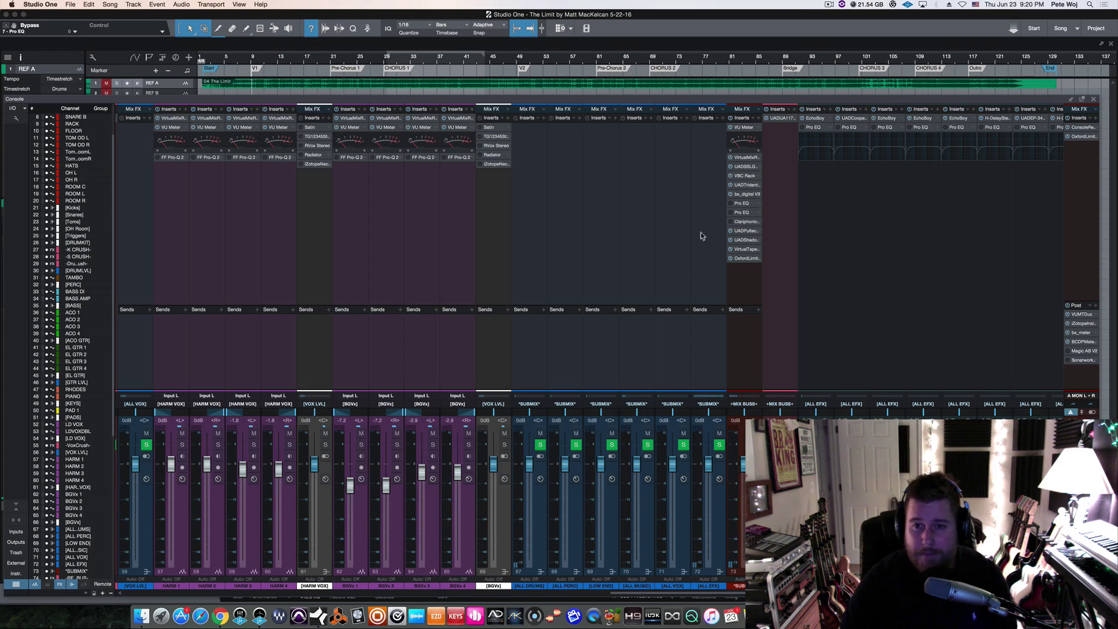
{"action": "left_click", "coordinate": [748, 185]}
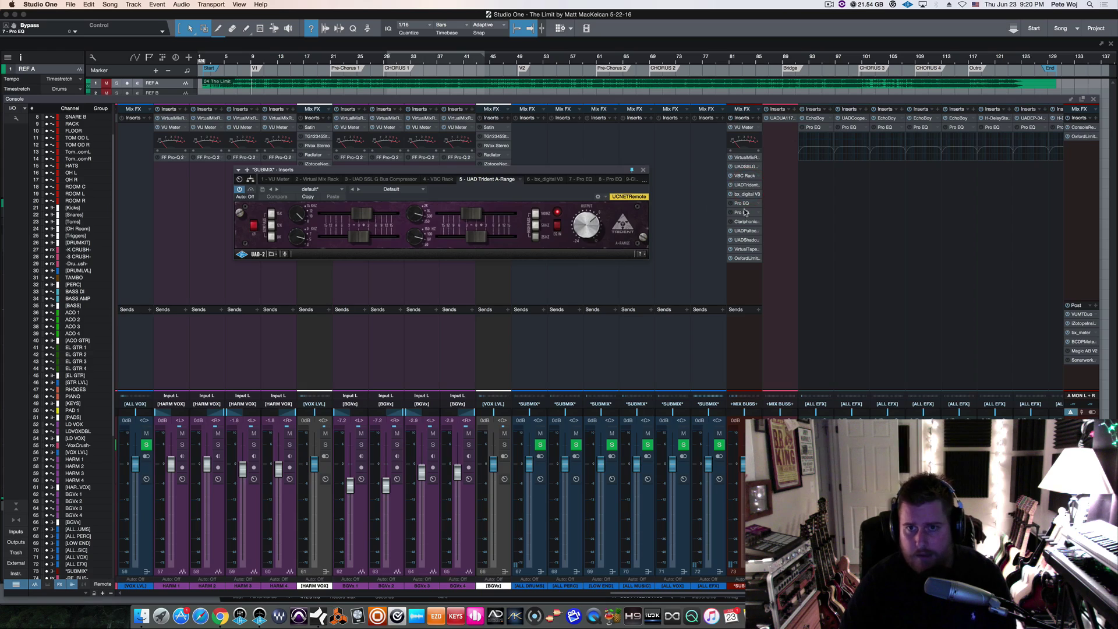
{"action": "left_click", "coordinate": [746, 194]}
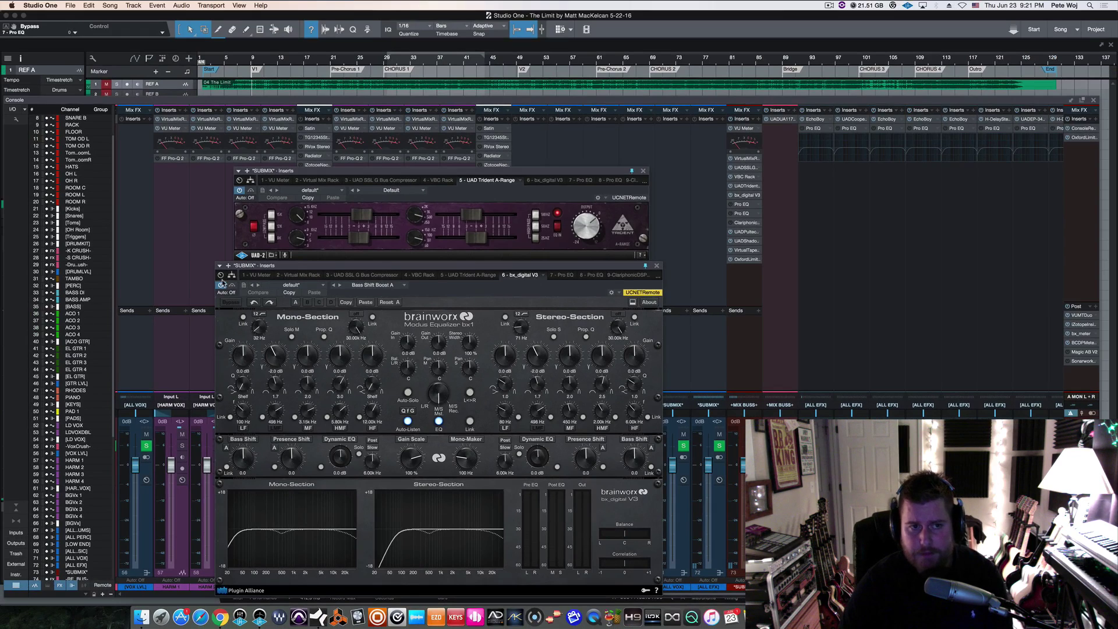
{"action": "left_click", "coordinate": [656, 268]}
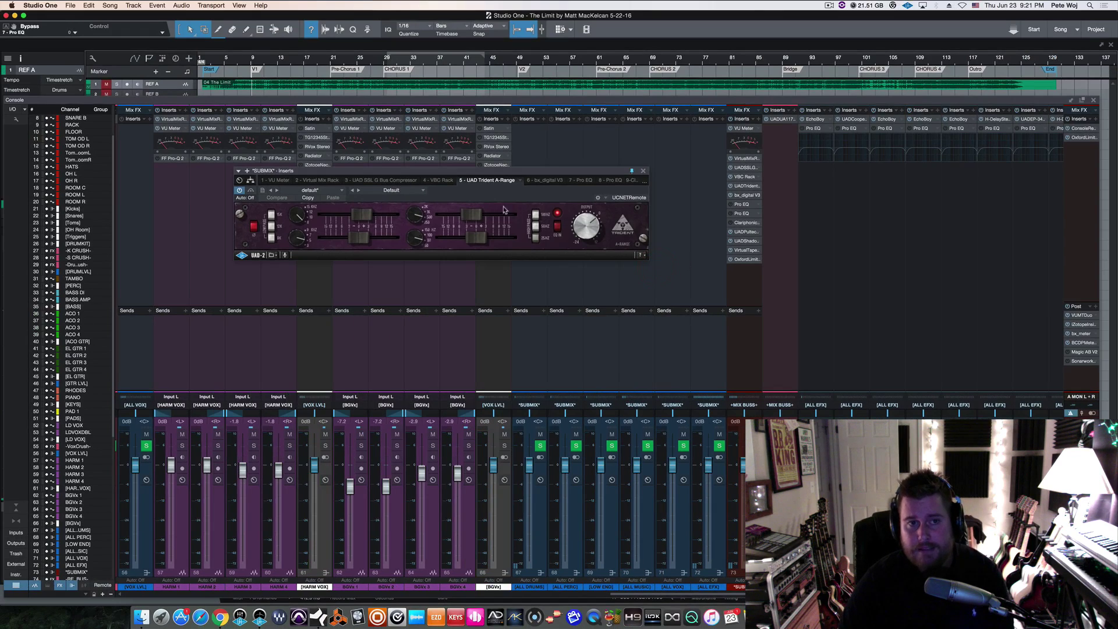
{"action": "left_click", "coordinate": [644, 171]}
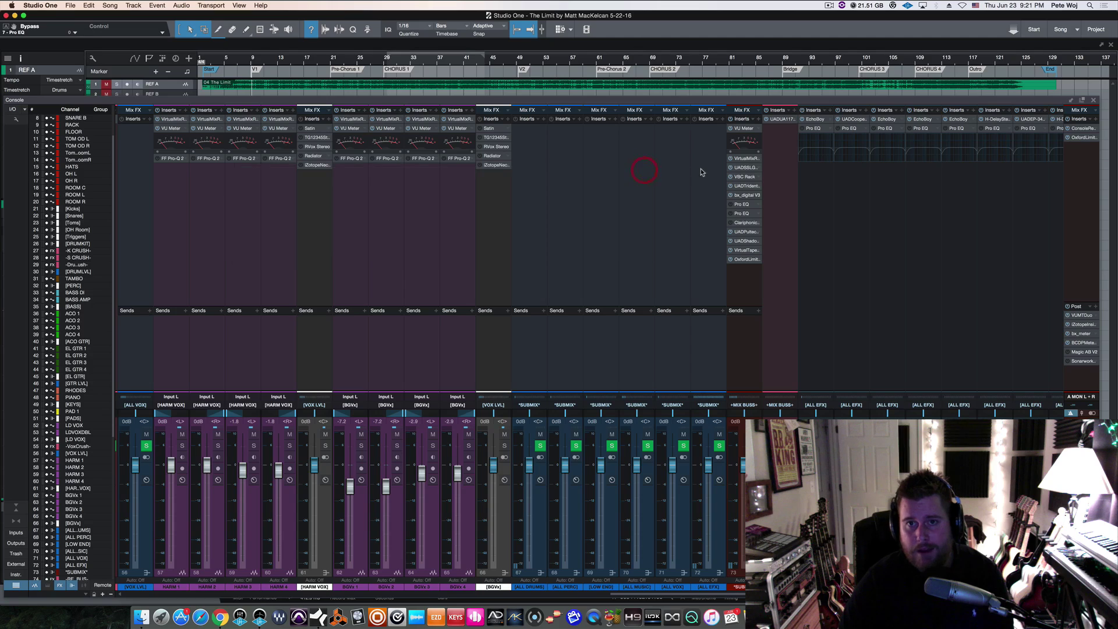
{"action": "left_click", "coordinate": [730, 194]}
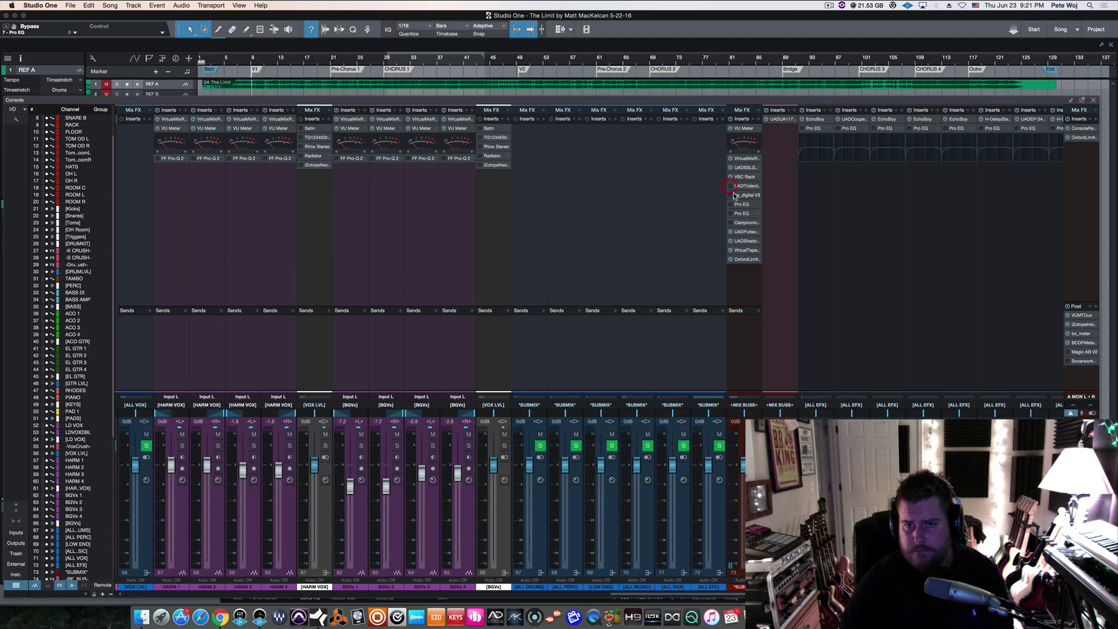
- Open both Pro EQ inserts of the SUBMIX channel and arrange their windows side by side
{"action": "left_click", "coordinate": [742, 205]}
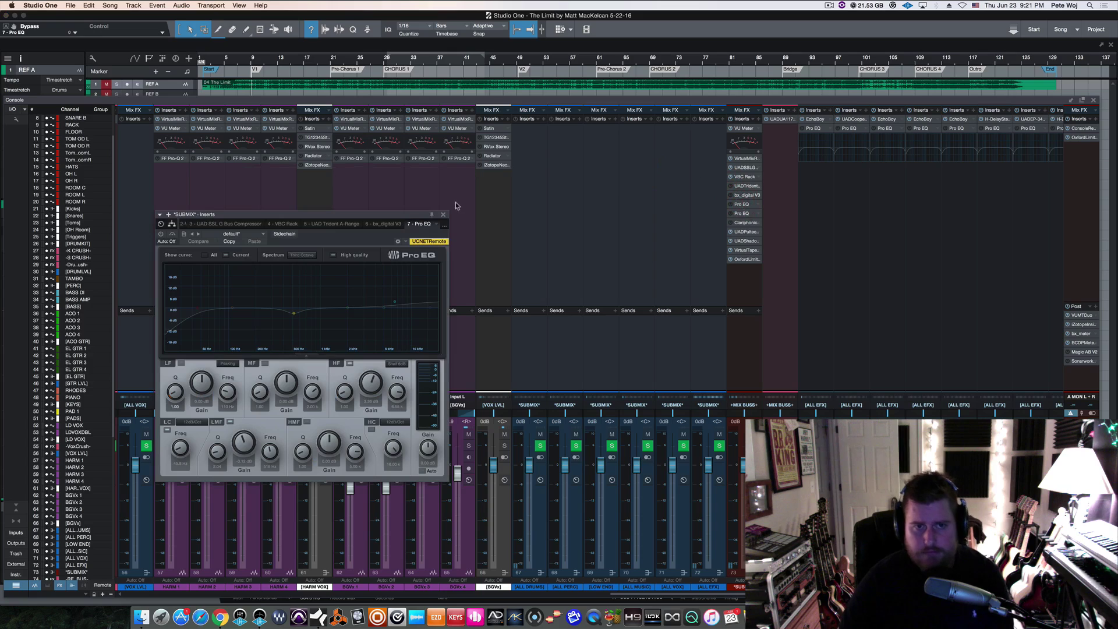
{"action": "left_click_drag", "start_coordinate": [408, 213], "coordinate": [381, 211]}
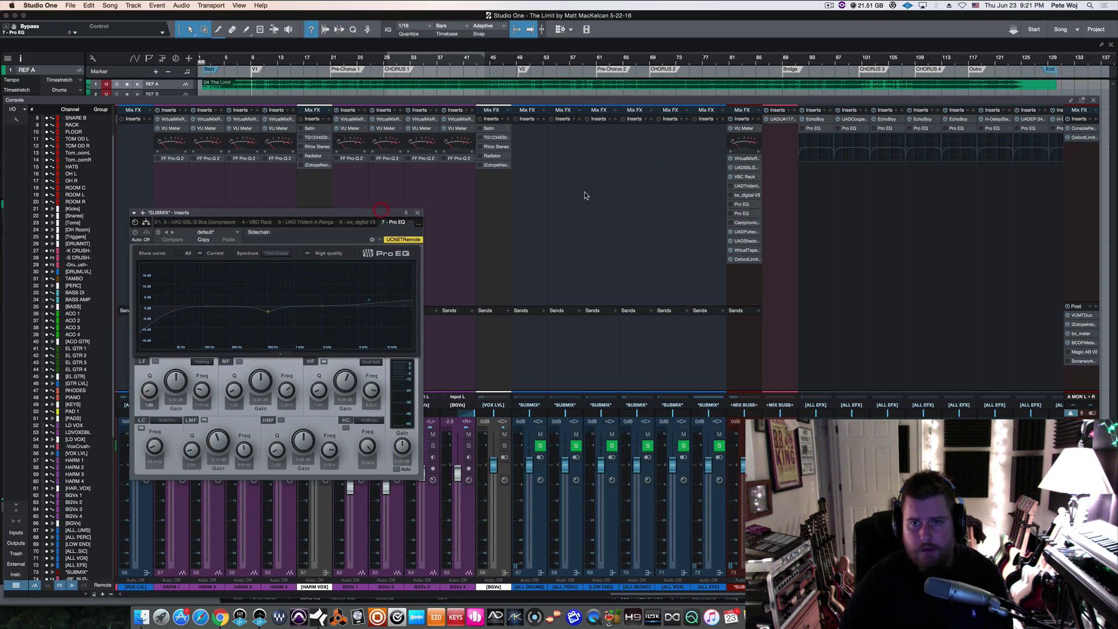
{"action": "left_click", "coordinate": [743, 214]}
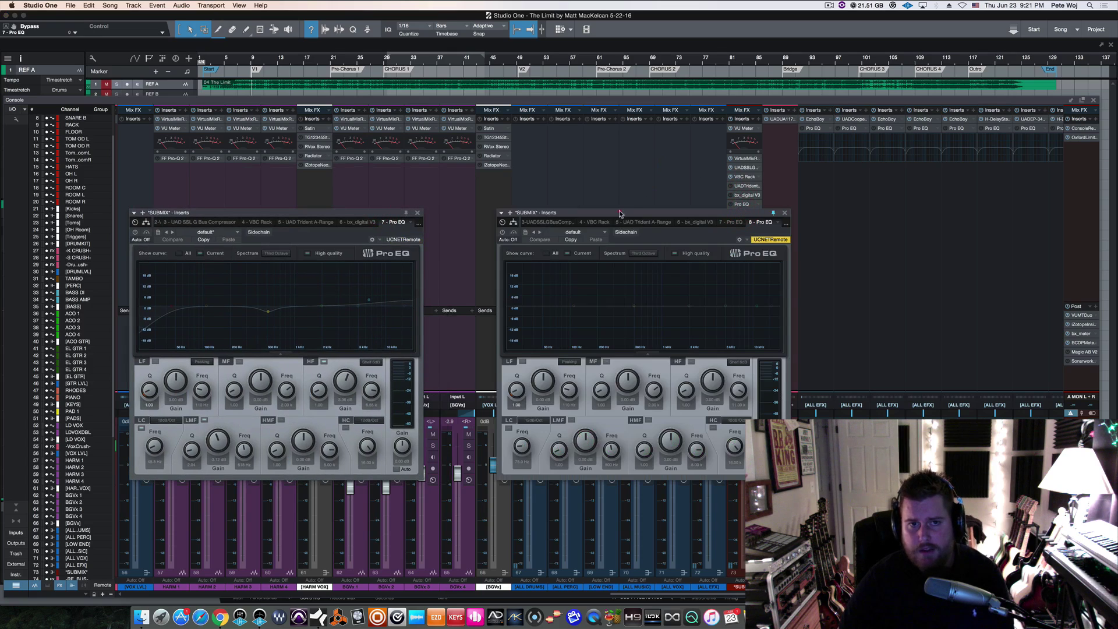
{"action": "left_click_drag", "start_coordinate": [621, 215], "coordinate": [552, 213]}
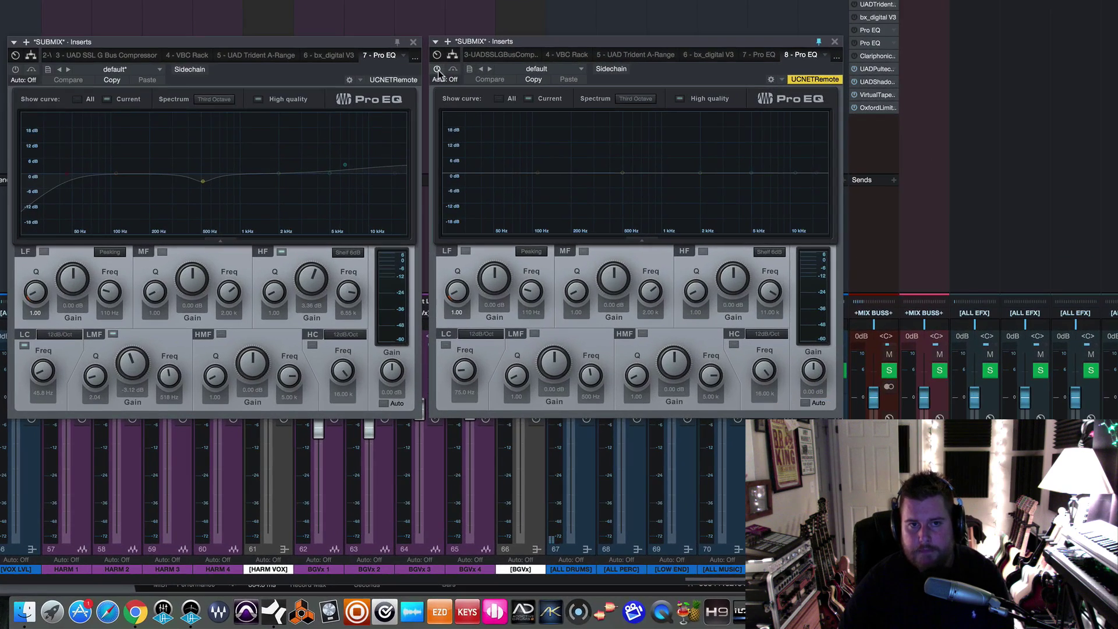
- Activate the second, flat Pro EQ and enable its low-cut filter at 20 Hz
{"action": "left_click", "coordinate": [435, 232]}
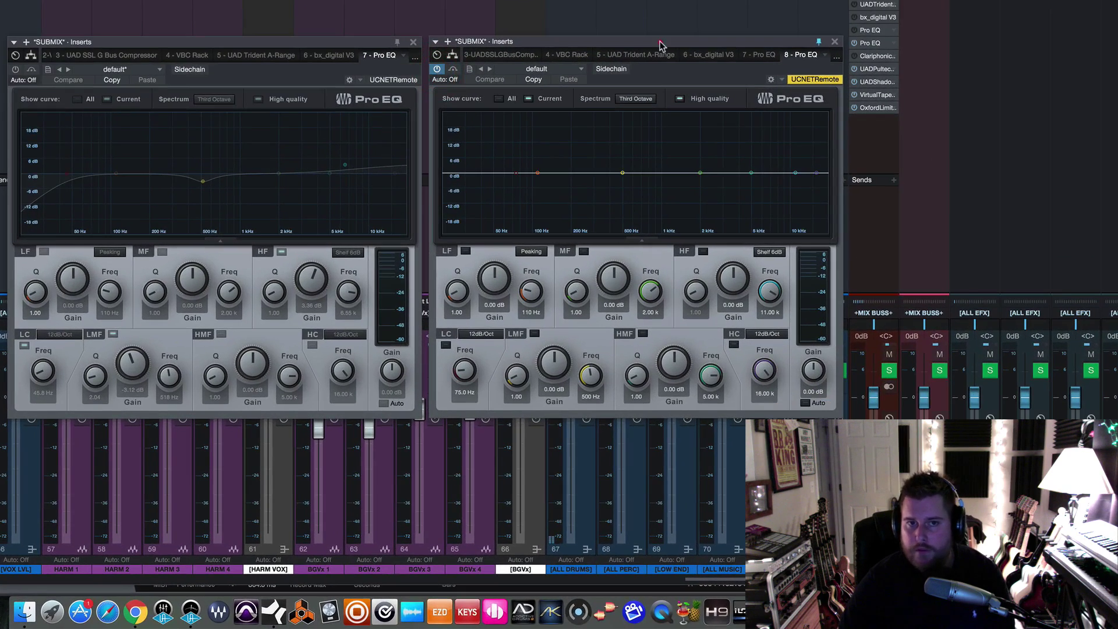
{"action": "left_click_drag", "start_coordinate": [661, 45], "coordinate": [658, 45]}
{"action": "left_click", "coordinate": [444, 345]}
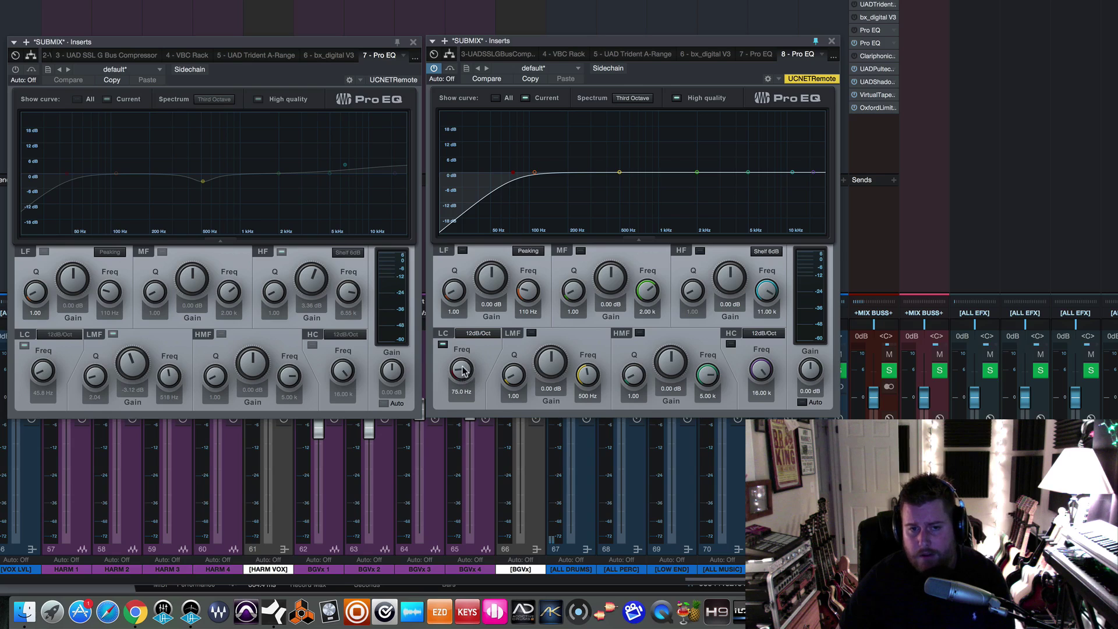
{"action": "left_click_drag", "start_coordinate": [463, 370], "coordinate": [466, 416]}
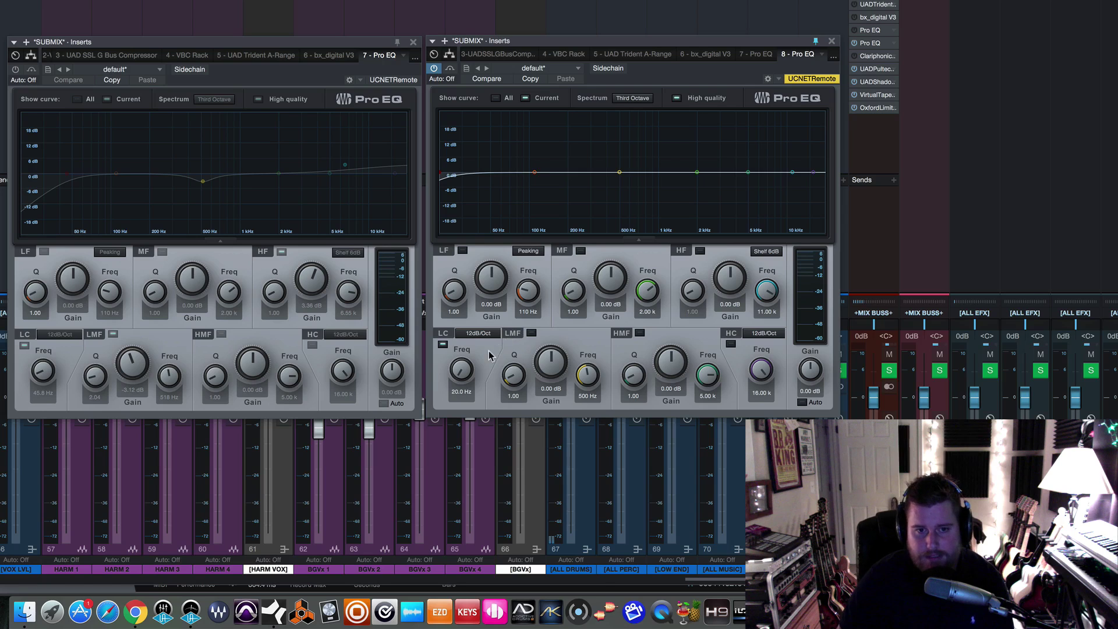
- Play the mix and raise the second Pro EQ's low-cut frequency to 45.8 Hz by ear
{"action": "key", "text": "space"}
{"action": "mouse_move", "coordinate": [464, 369]}
{"action": "left_mouse_down"}
{"action": "mouse_move", "coordinate": [461, 332]}
{"action": "mouse_move", "coordinate": [462, 349]}
{"action": "left_mouse_up"}
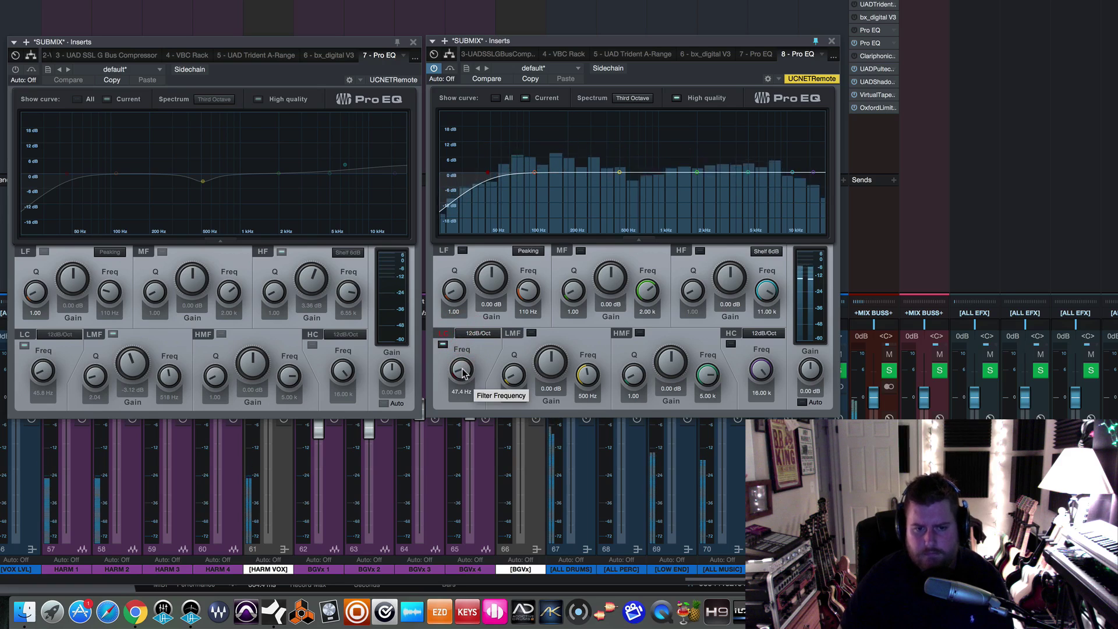
{"action": "left_click_drag", "start_coordinate": [463, 375], "coordinate": [463, 375]}
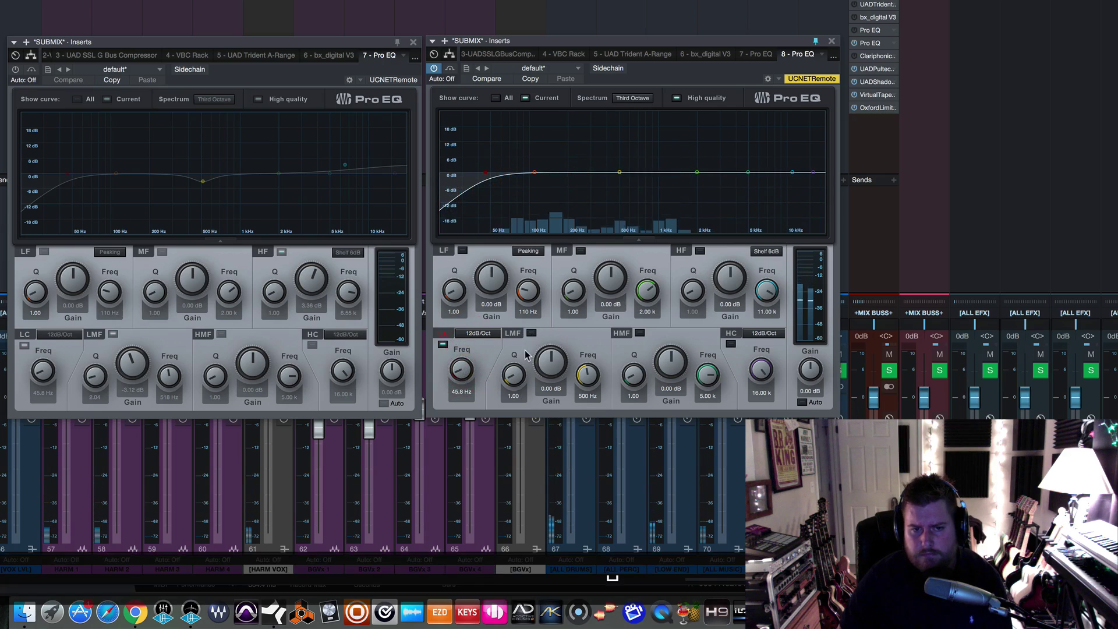
- Compare the mix with the second Pro EQ's low-cut filter off and on, and stop playback
{"action": "left_click", "coordinate": [443, 344]}
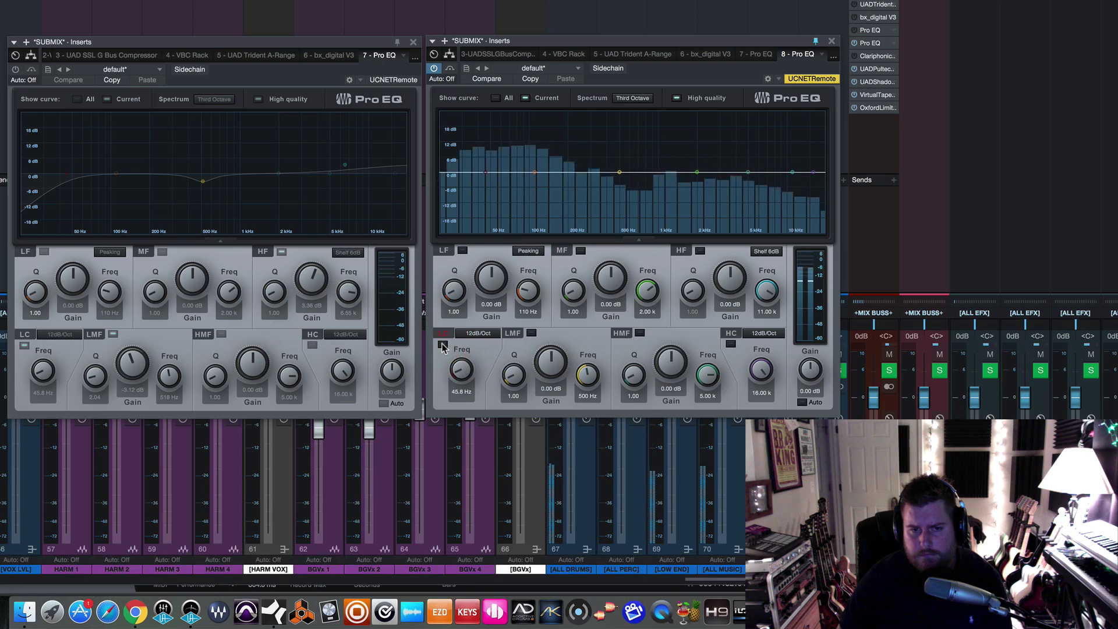
{"action": "left_click", "coordinate": [442, 345]}
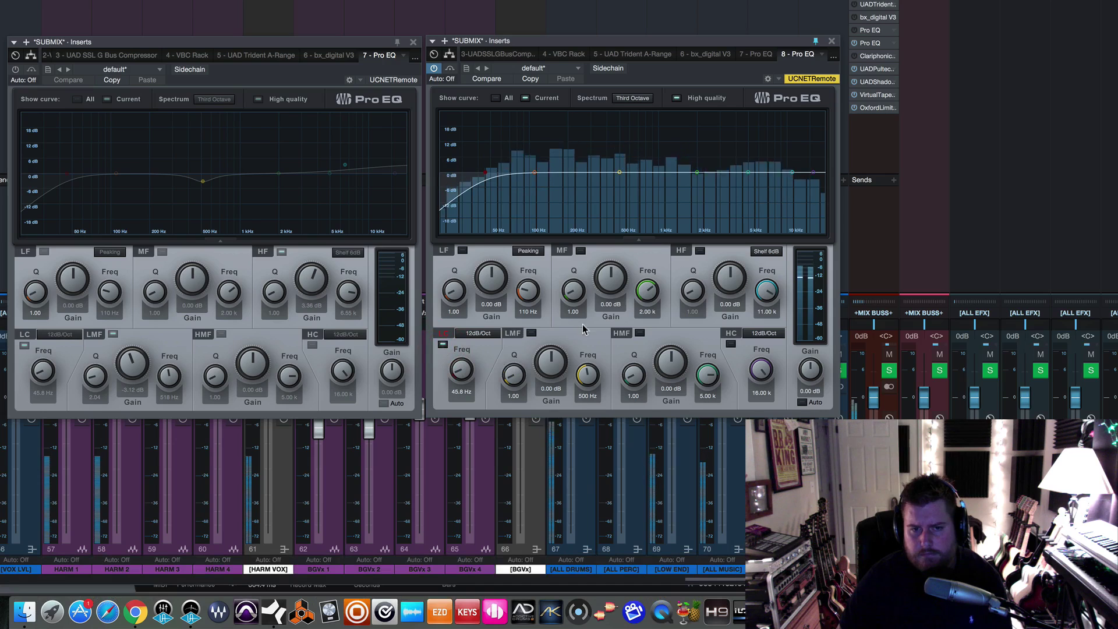
{"action": "key", "text": "space"}
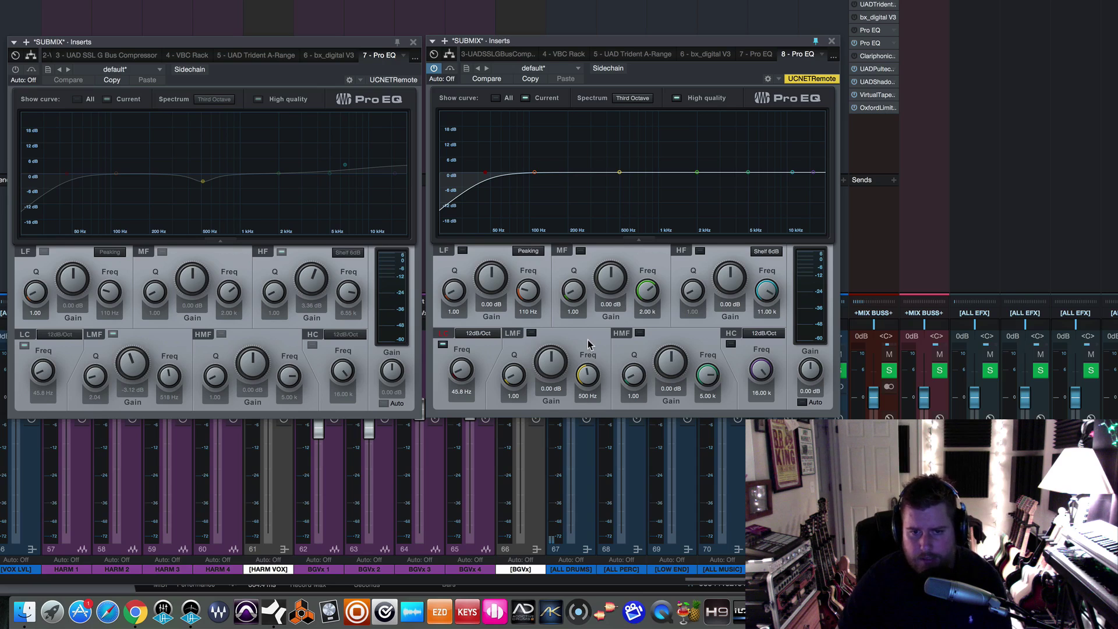
- Enable the second Pro EQ's LMF band and, during playback, shape it into a -3.12 dB cut at 518 Hz with a Q of 3.72
{"action": "left_click", "coordinate": [531, 333]}
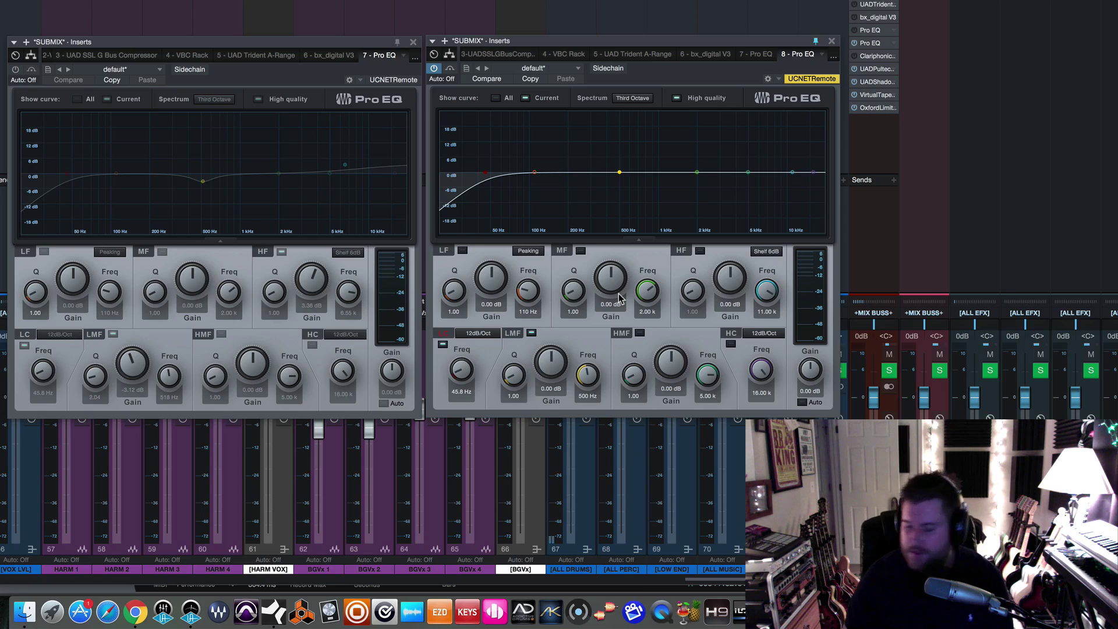
{"action": "key", "text": "space"}
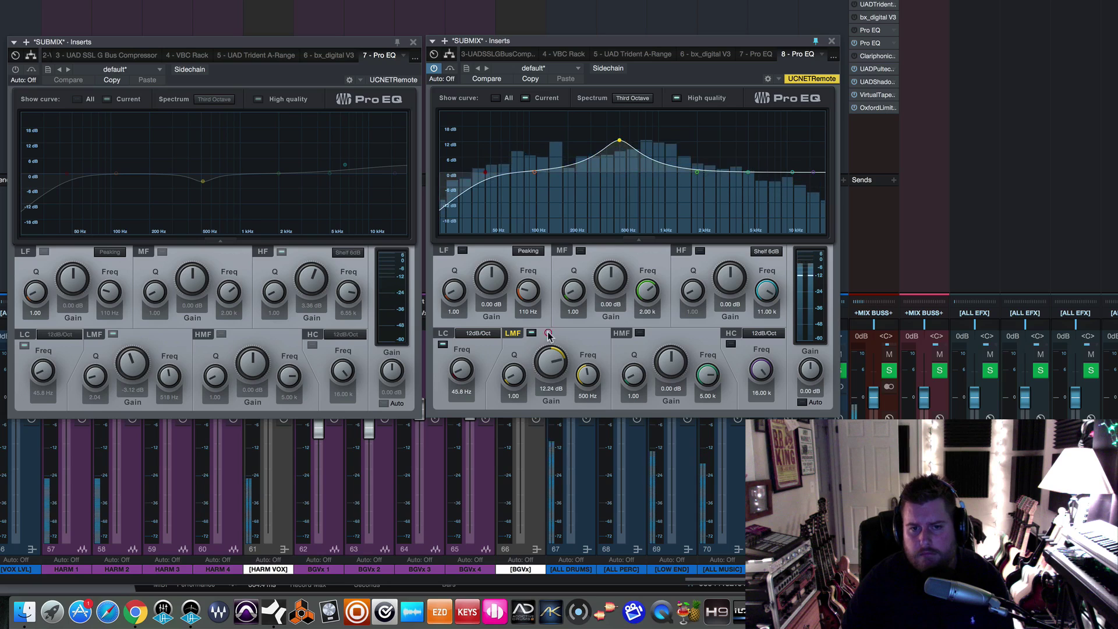
{"action": "left_click_drag", "start_coordinate": [551, 362], "coordinate": [513, 359]}
{"action": "left_click_drag", "start_coordinate": [585, 374], "coordinate": [545, 396]}
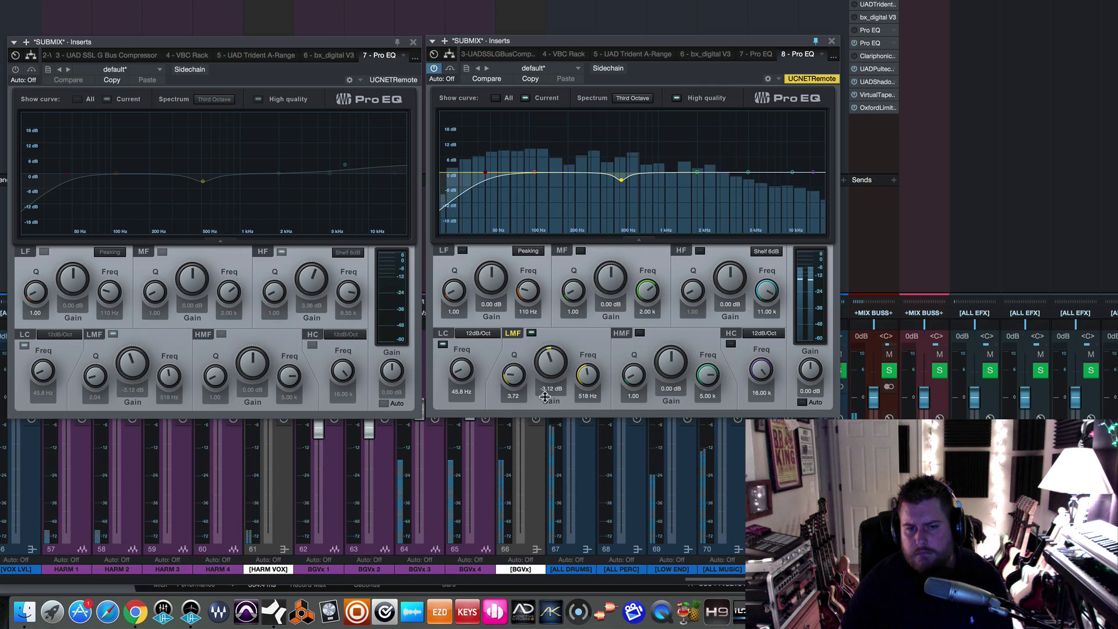
- Compare the mix with the second Pro EQ's LMF cut off and on, and stop playback
{"action": "left_click", "coordinate": [531, 335]}
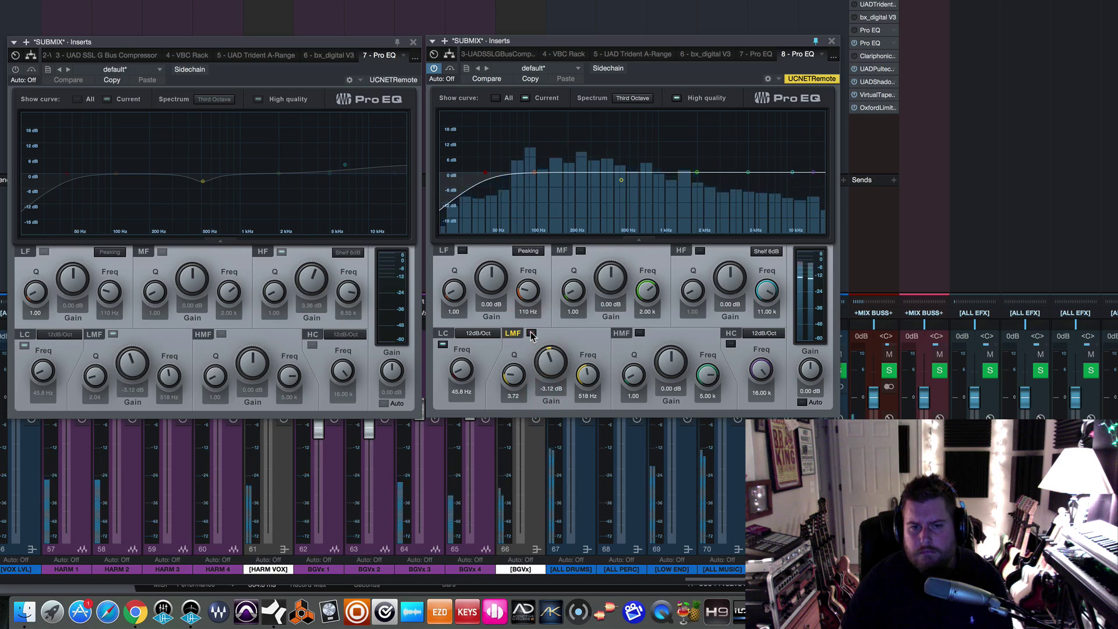
{"action": "left_click", "coordinate": [531, 335]}
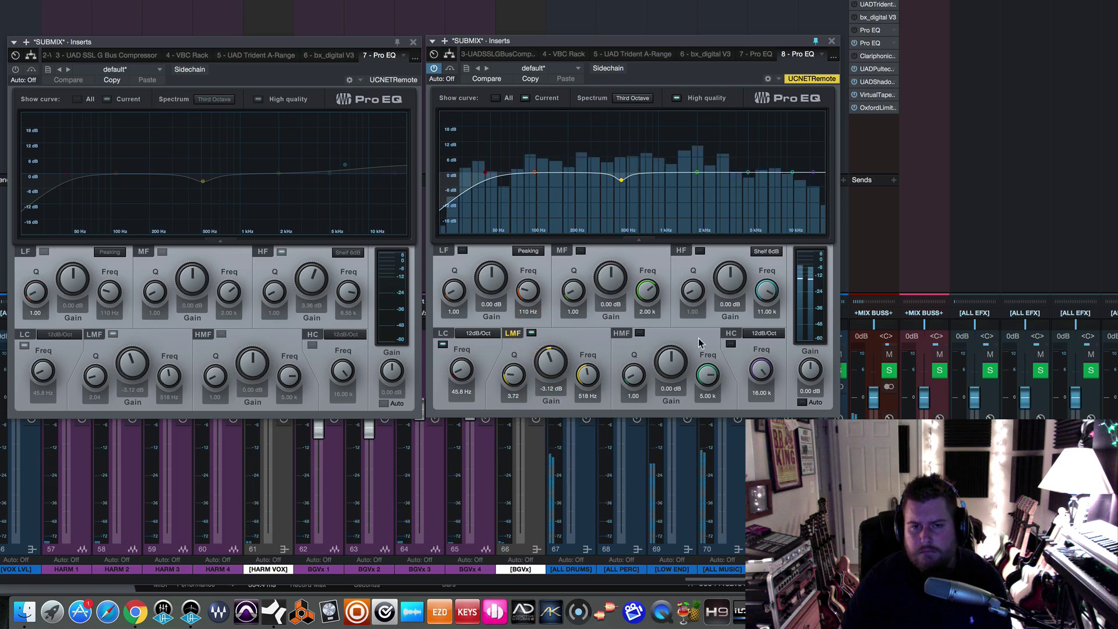
{"action": "key", "text": "space"}
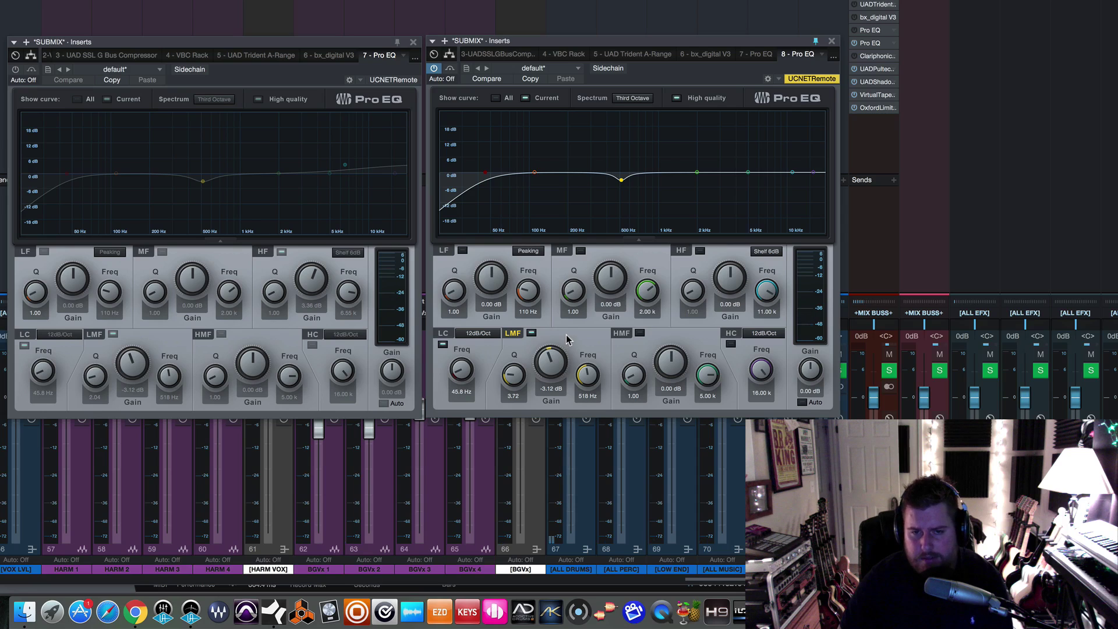
- Enable the second Pro EQ's HF shelf and, during playback, shape it into a 3.12 dB boost at 6.78 kHz
{"action": "left_click", "coordinate": [702, 251]}
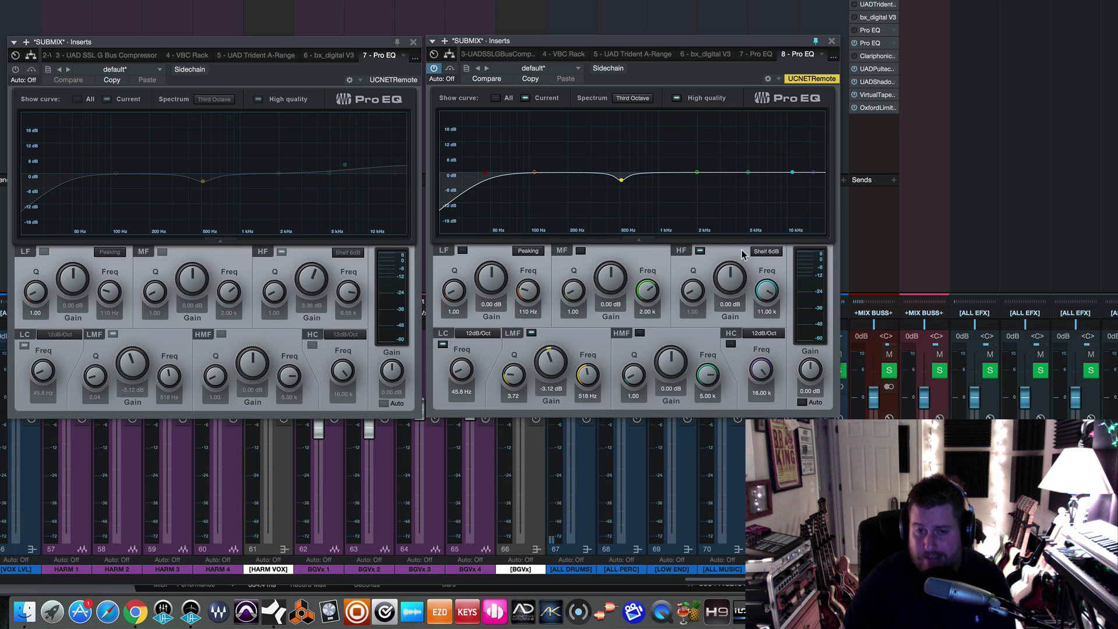
{"action": "key", "text": "space"}
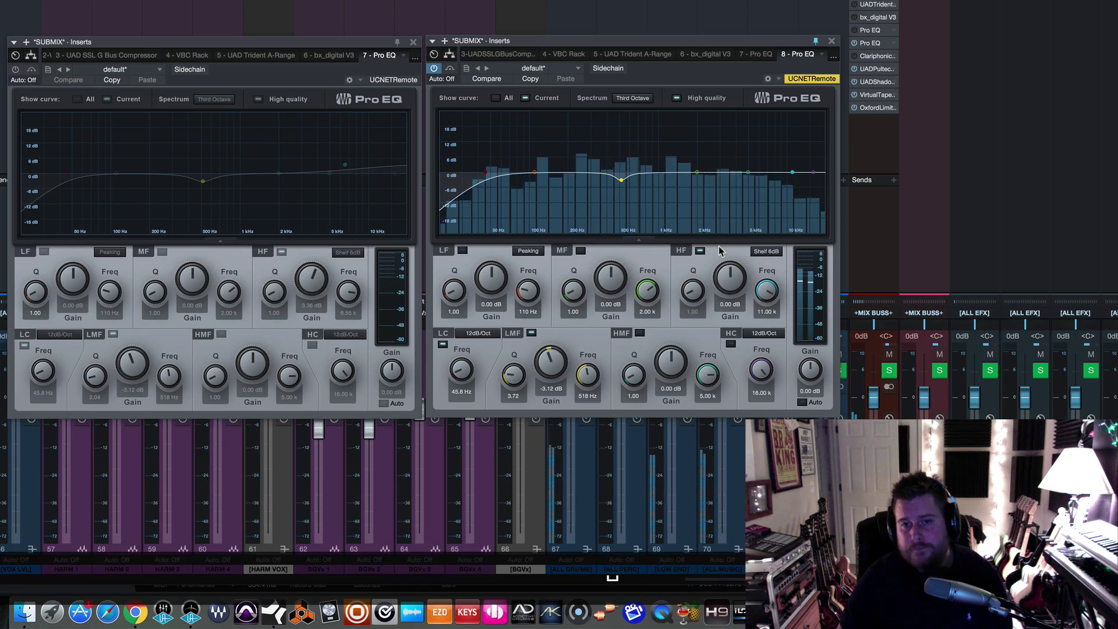
{"action": "mouse_move", "coordinate": [733, 282]}
{"action": "left_mouse_down"}
{"action": "mouse_move", "coordinate": [729, 256]}
{"action": "mouse_move", "coordinate": [765, 317]}
{"action": "mouse_move", "coordinate": [770, 269]}
{"action": "mouse_move", "coordinate": [729, 296]}
{"action": "mouse_move", "coordinate": [732, 276]}
{"action": "left_mouse_up"}
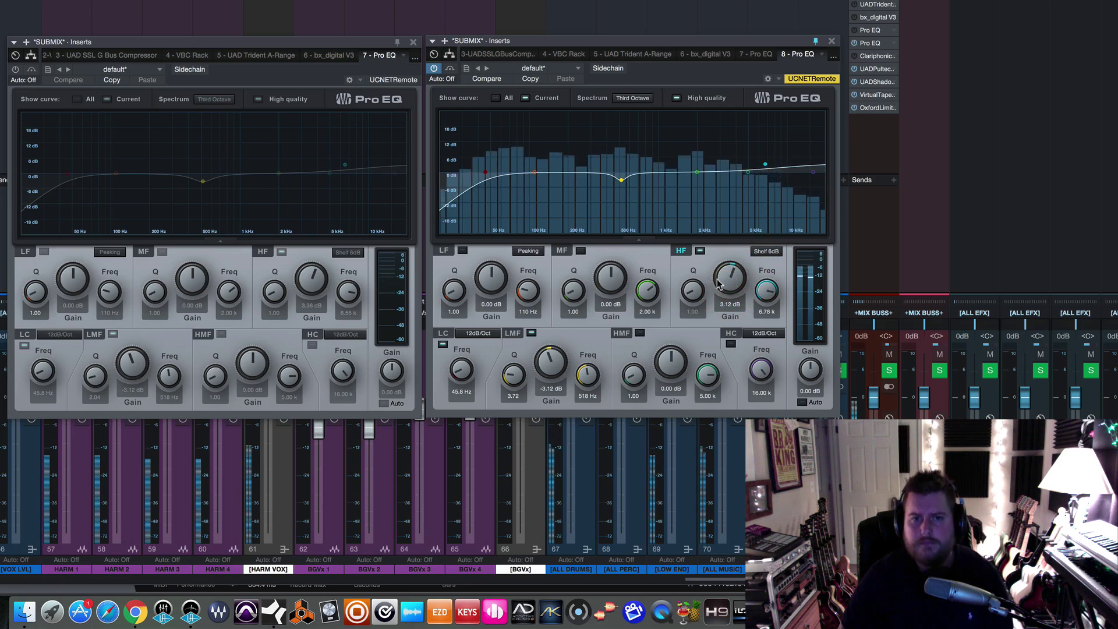
- Close the first Pro EQ's window and move the remaining Pro EQ window over the vocal channels
{"action": "left_click_drag", "start_coordinate": [573, 37], "coordinate": [574, 39]}
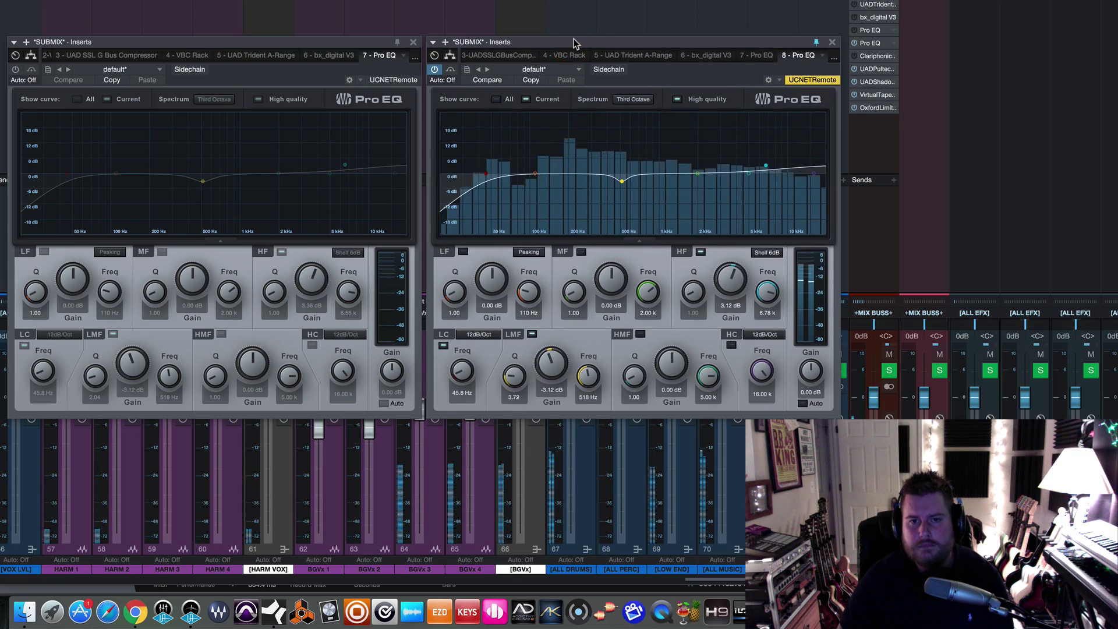
{"action": "left_click", "coordinate": [413, 43]}
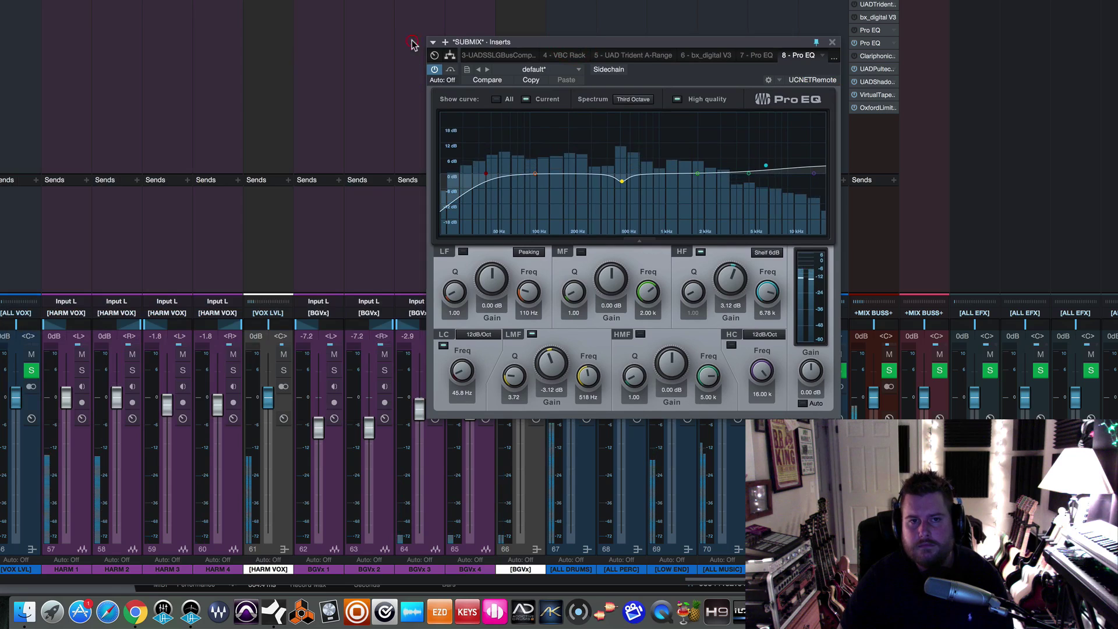
{"action": "left_click_drag", "start_coordinate": [579, 41], "coordinate": [358, 18]}
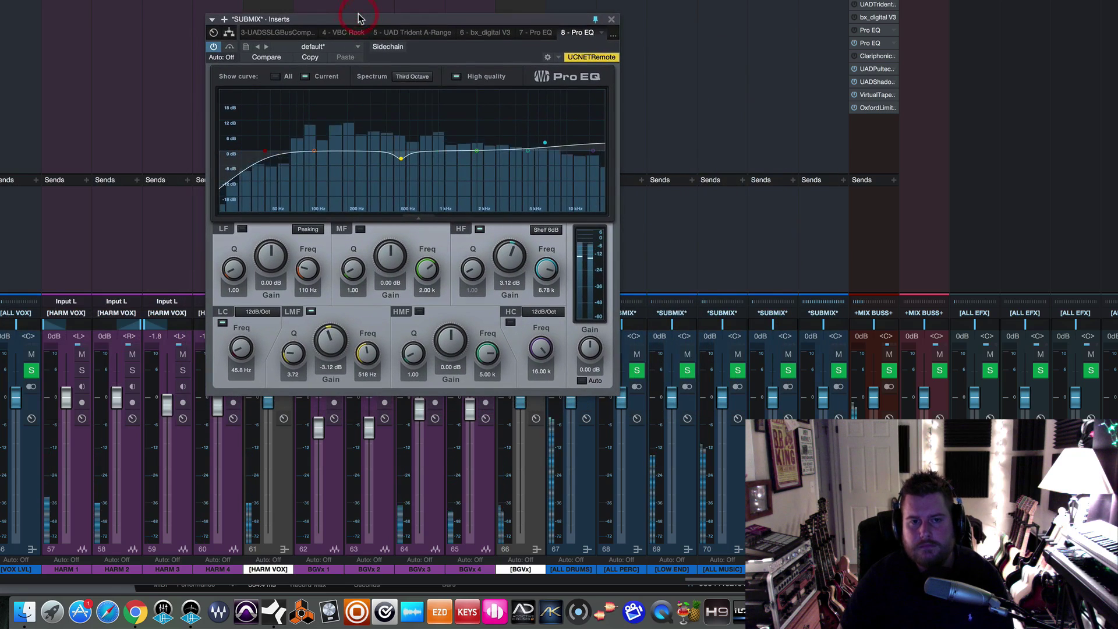
- Compare the mix with the whole second Pro EQ bypassed and active, and stop playback
{"action": "left_click", "coordinate": [230, 48]}
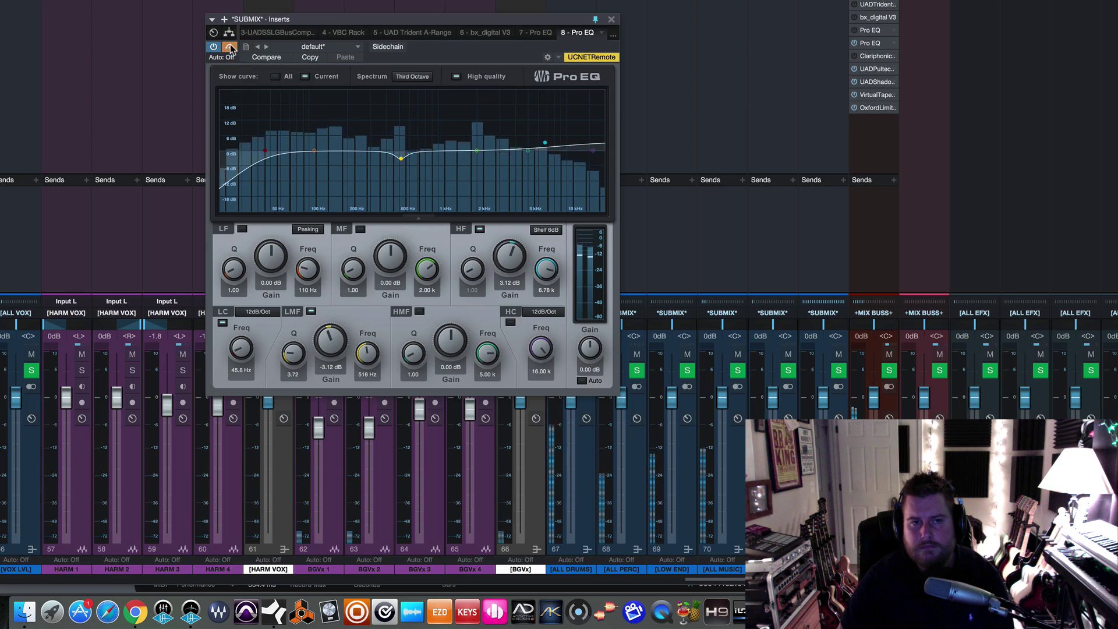
{"action": "left_click", "coordinate": [230, 47]}
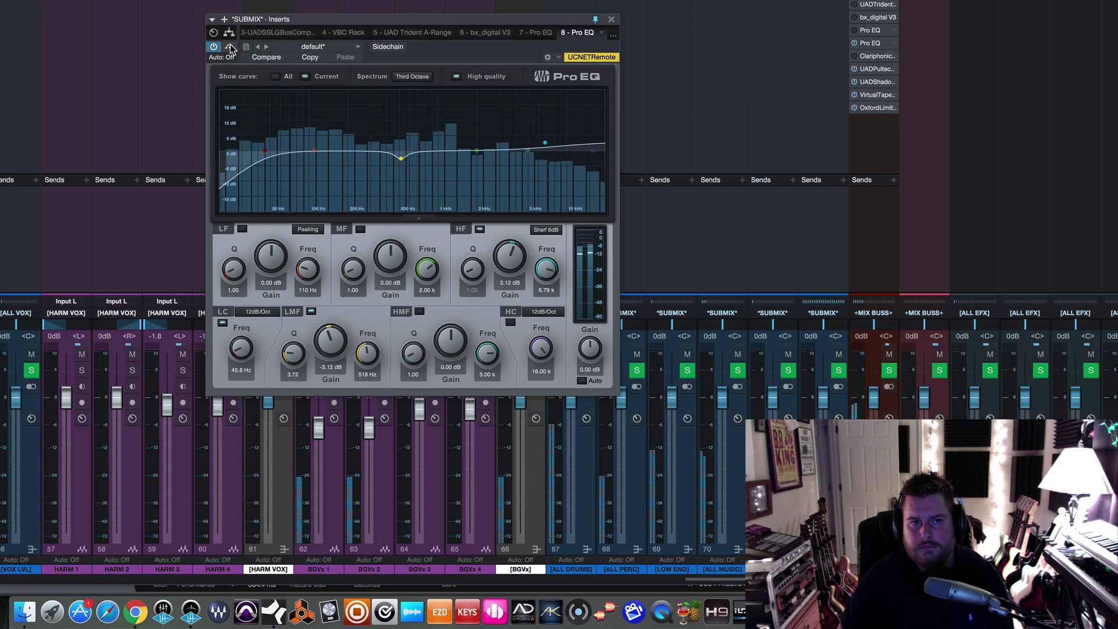
{"action": "key", "text": "space"}
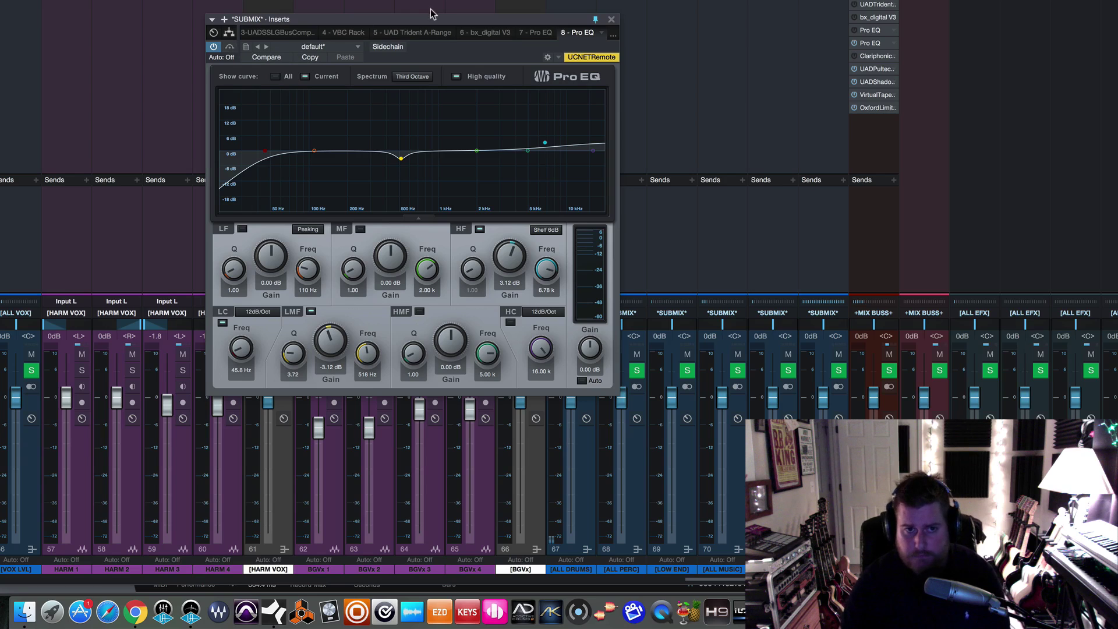
- Reposition the Pro EQ window, play the mix again and repeatedly compare it with the EQ active and bypassed, ending with it active
{"action": "left_click_drag", "start_coordinate": [481, 17], "coordinate": [547, 26]}
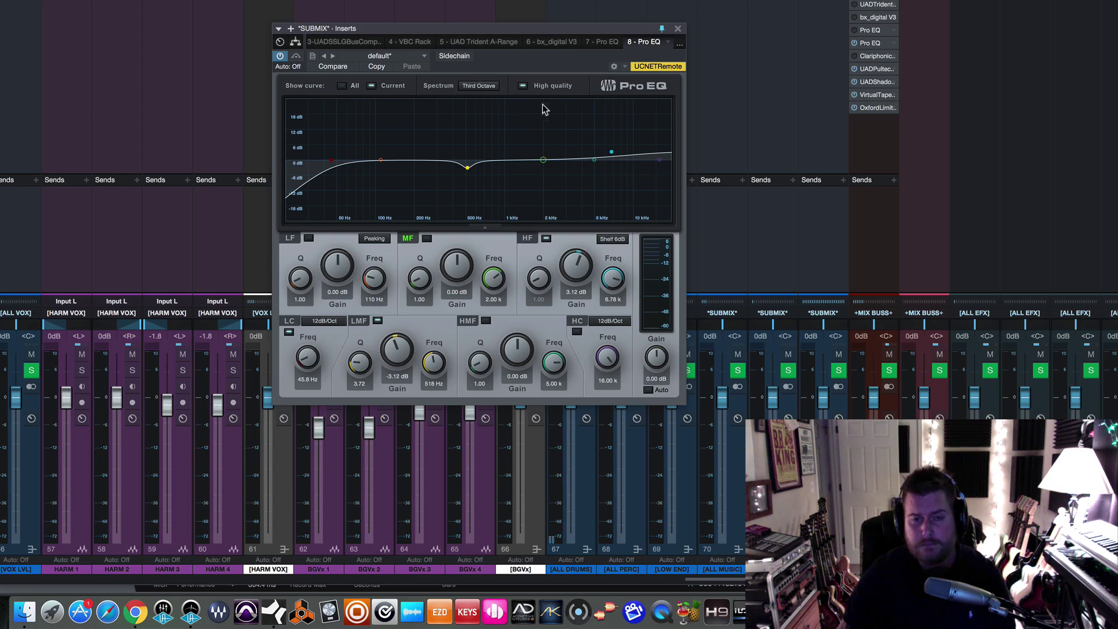
{"action": "key", "text": "space"}
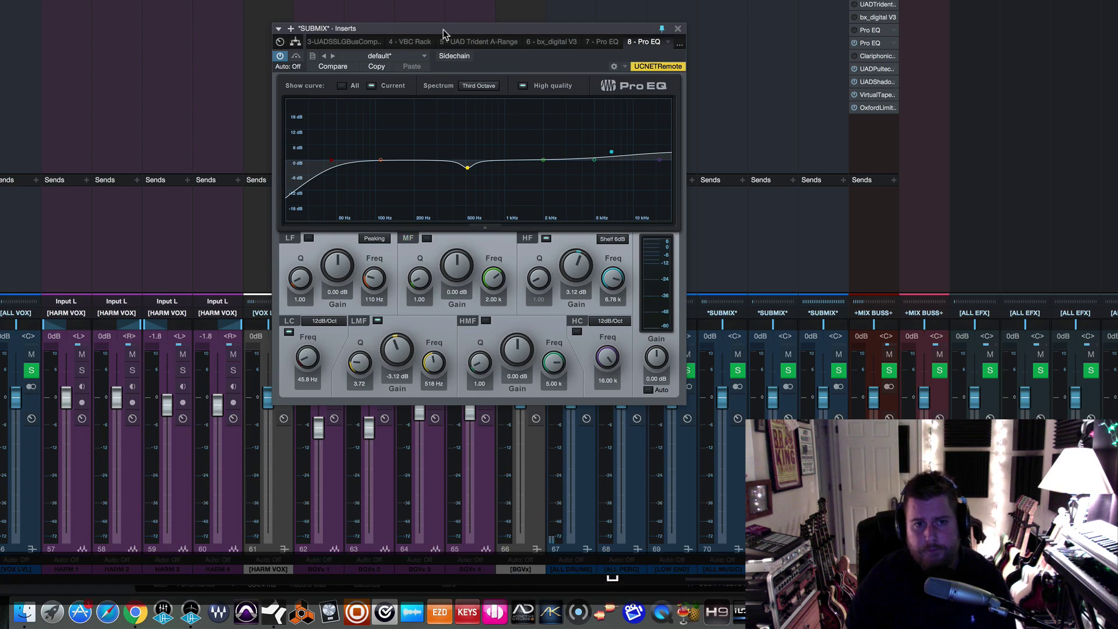
{"action": "left_click", "coordinate": [296, 57]}
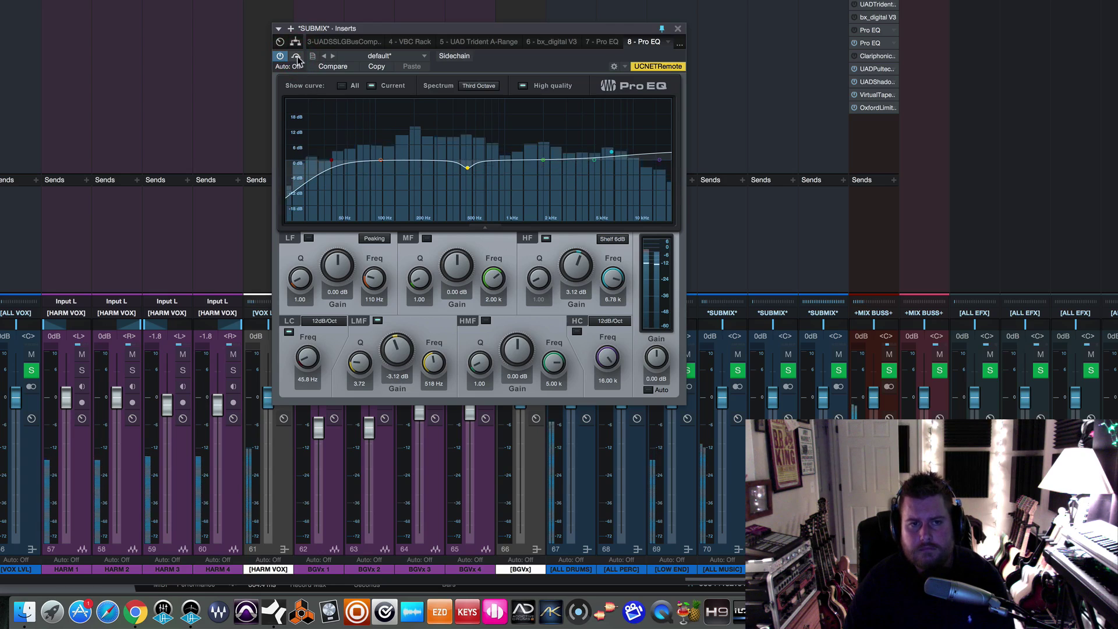
{"action": "left_click", "coordinate": [297, 57]}
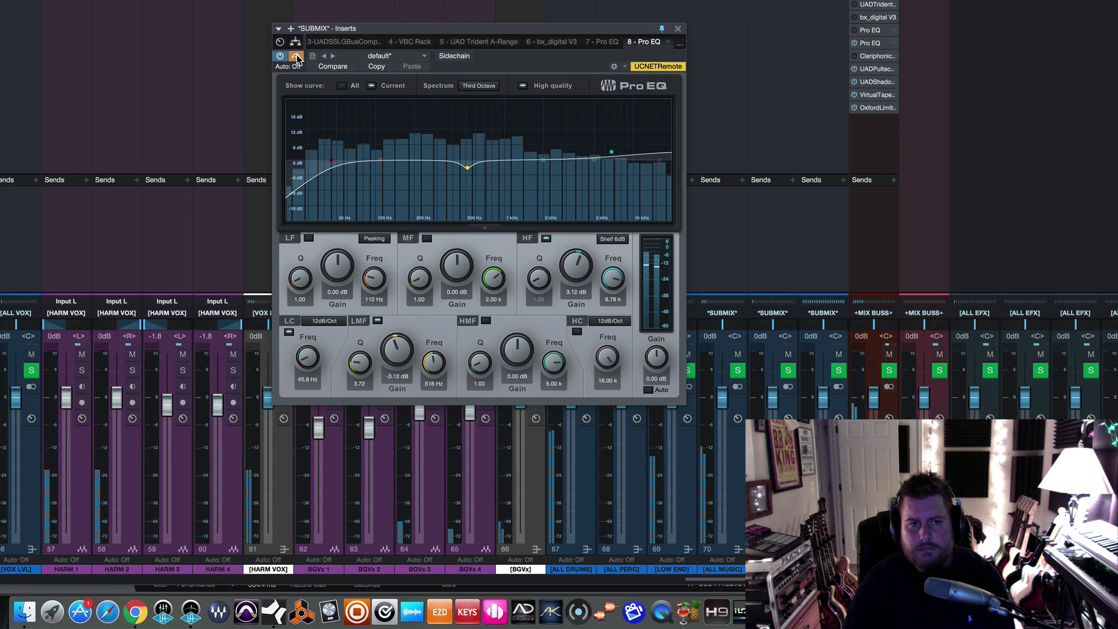
{"action": "left_click", "coordinate": [297, 58]}
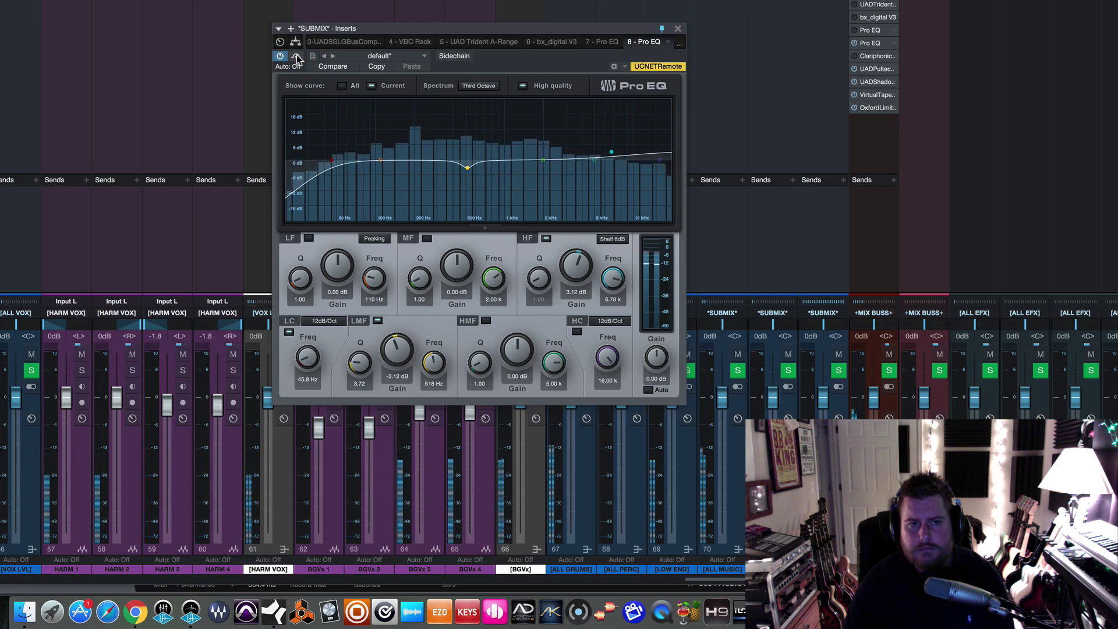
{"action": "left_click", "coordinate": [297, 57]}
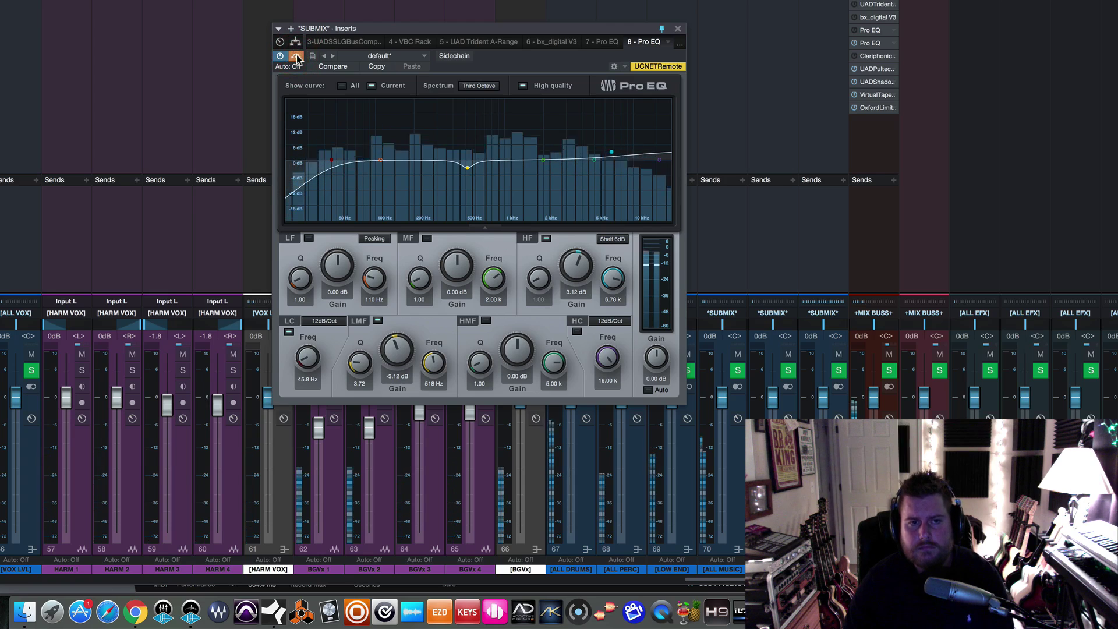
{"action": "left_click", "coordinate": [297, 57]}
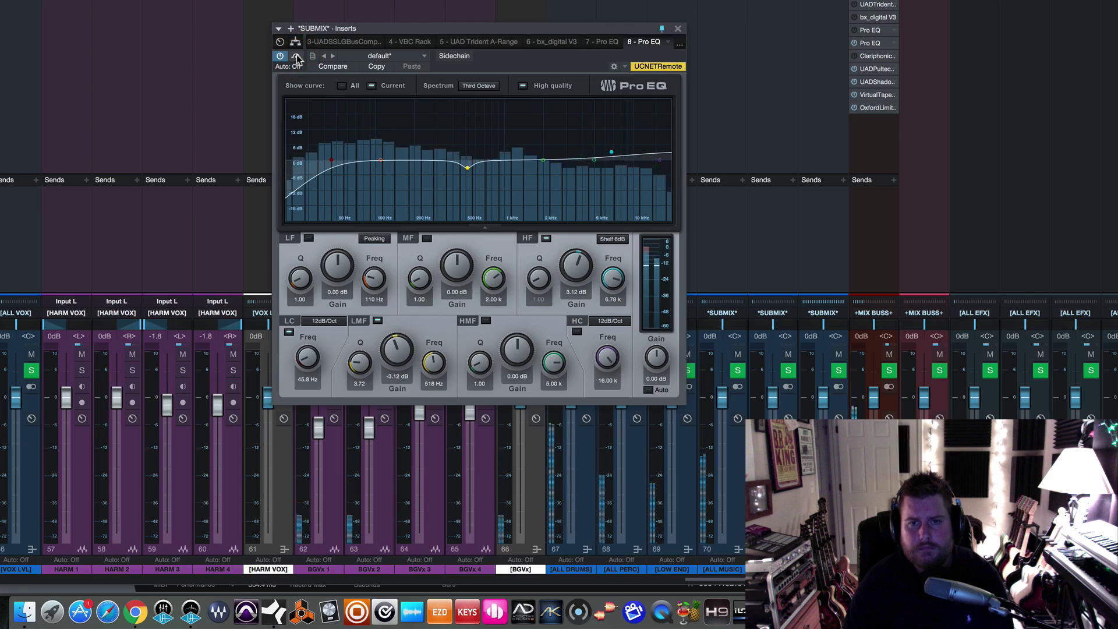